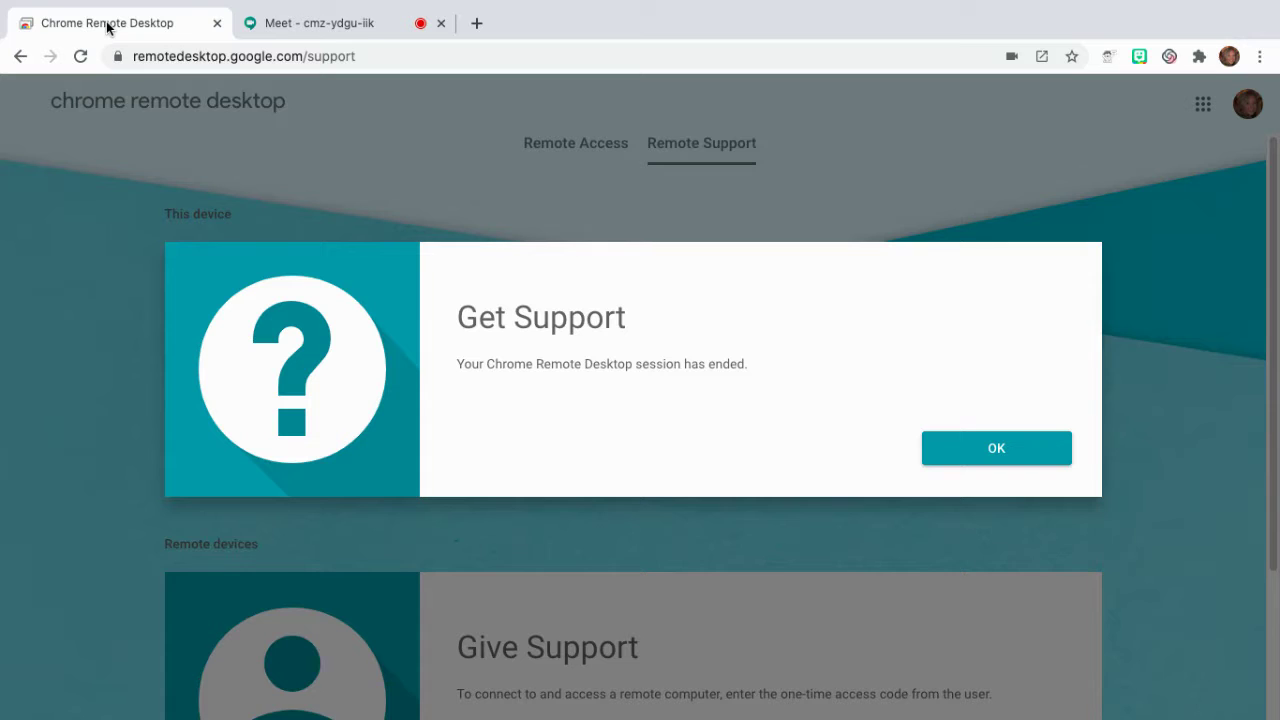
Copy the address remotedesktop.google.com/support from the Chrome Remote Desktop page's address bar.
click(109, 27)
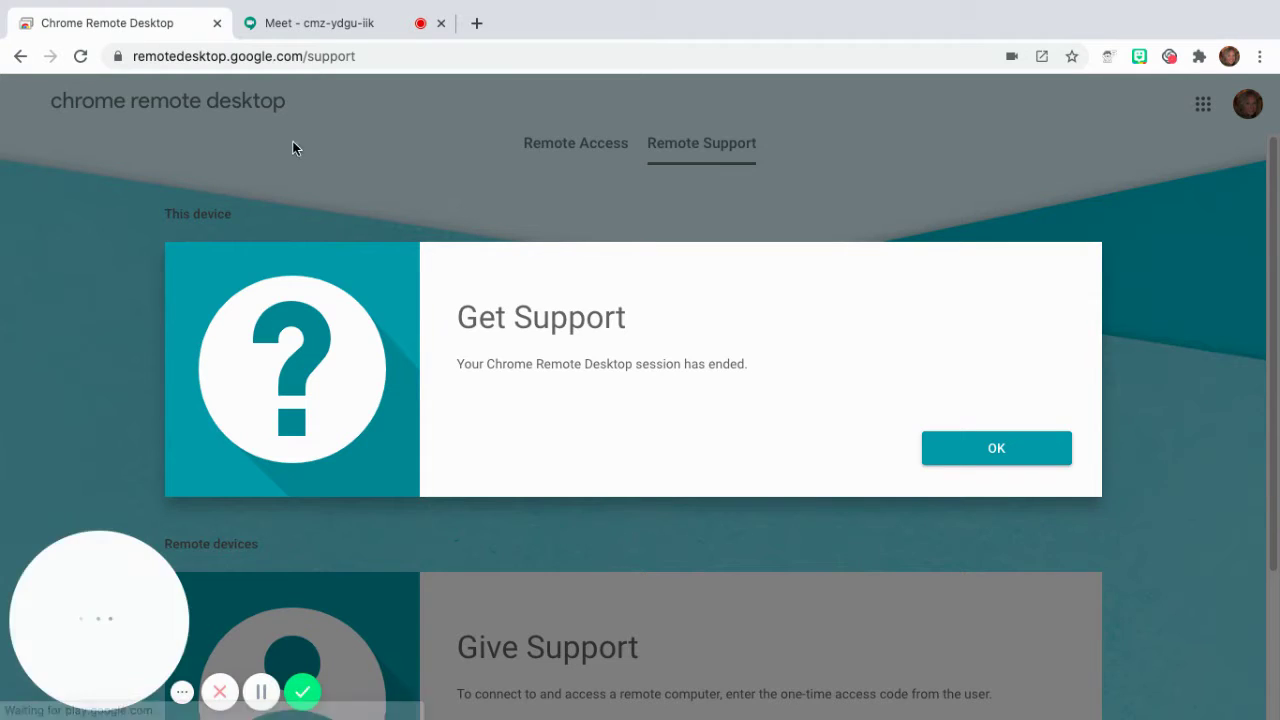
click(389, 56)
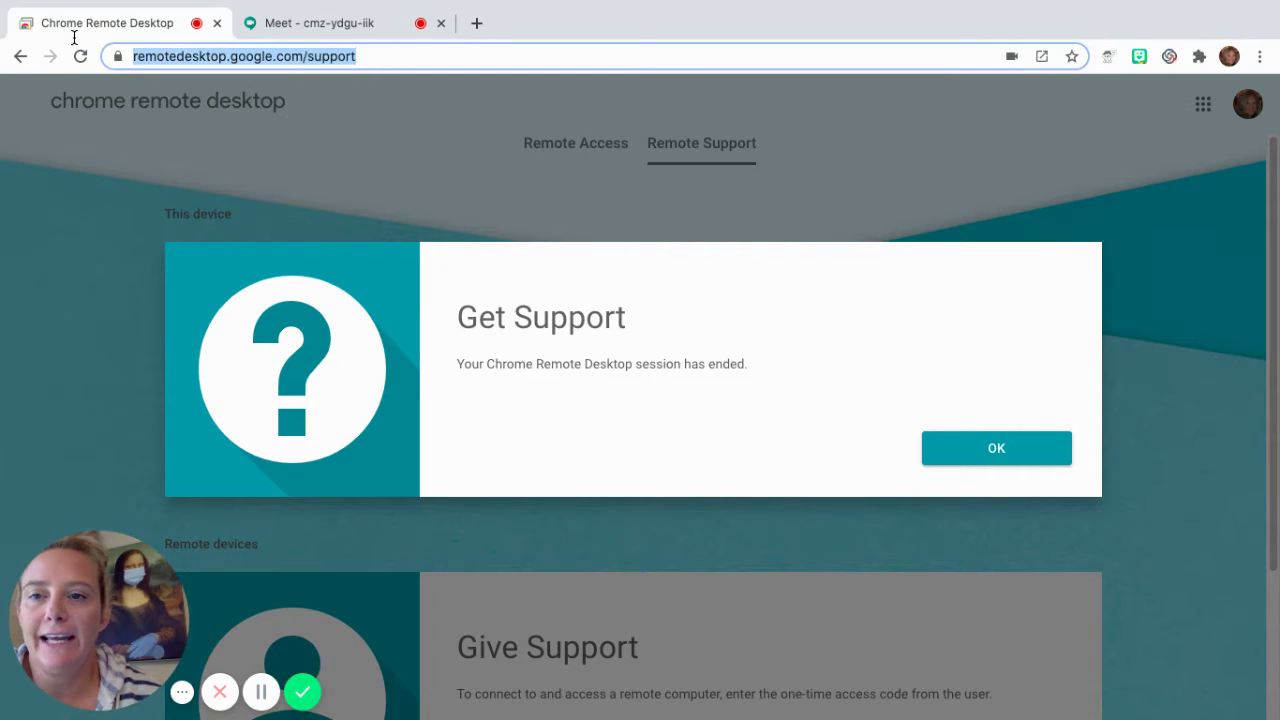
right_click(365, 58)
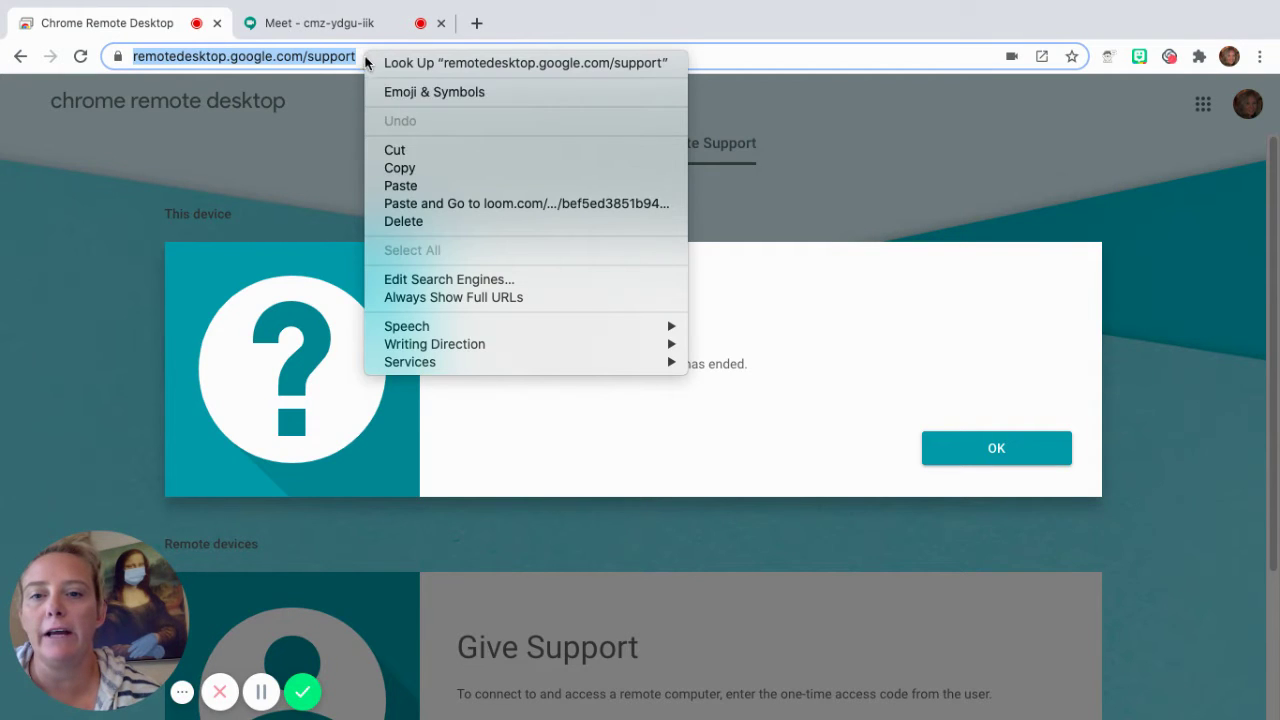
click(418, 170)
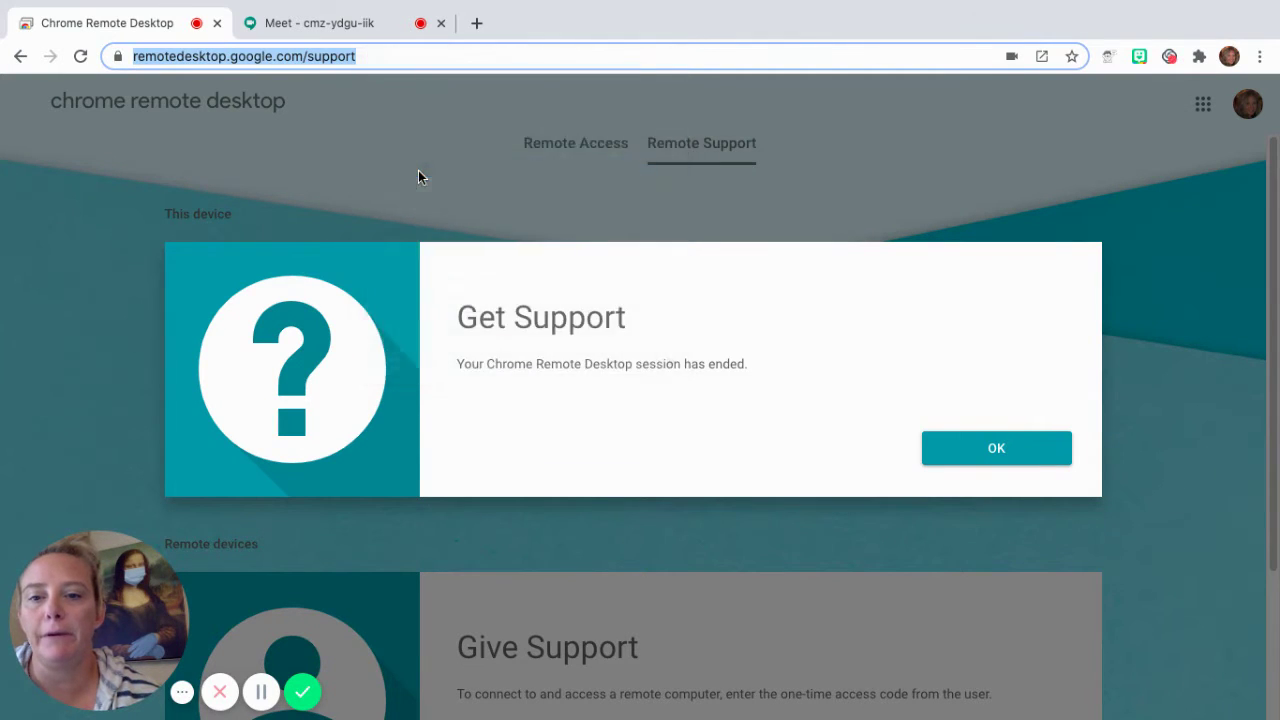
Paste the support address into the Meet chat message box and append /session/.
click(350, 25)
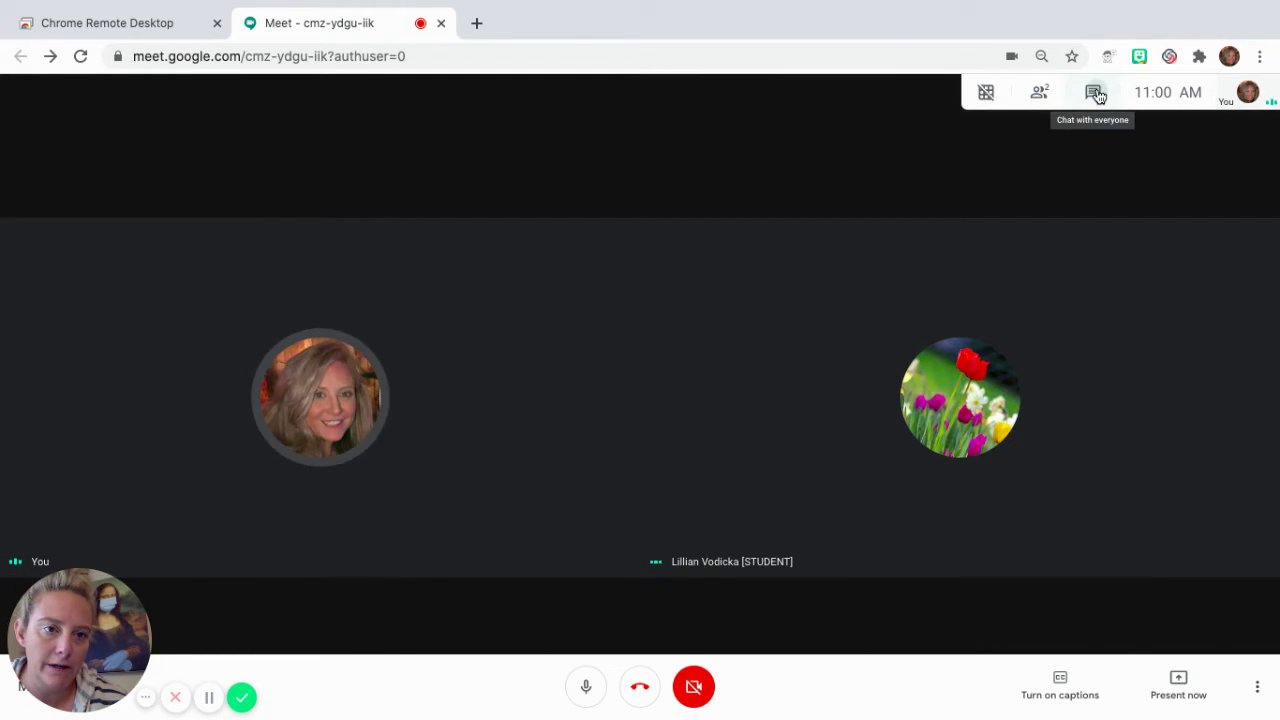
click(1095, 93)
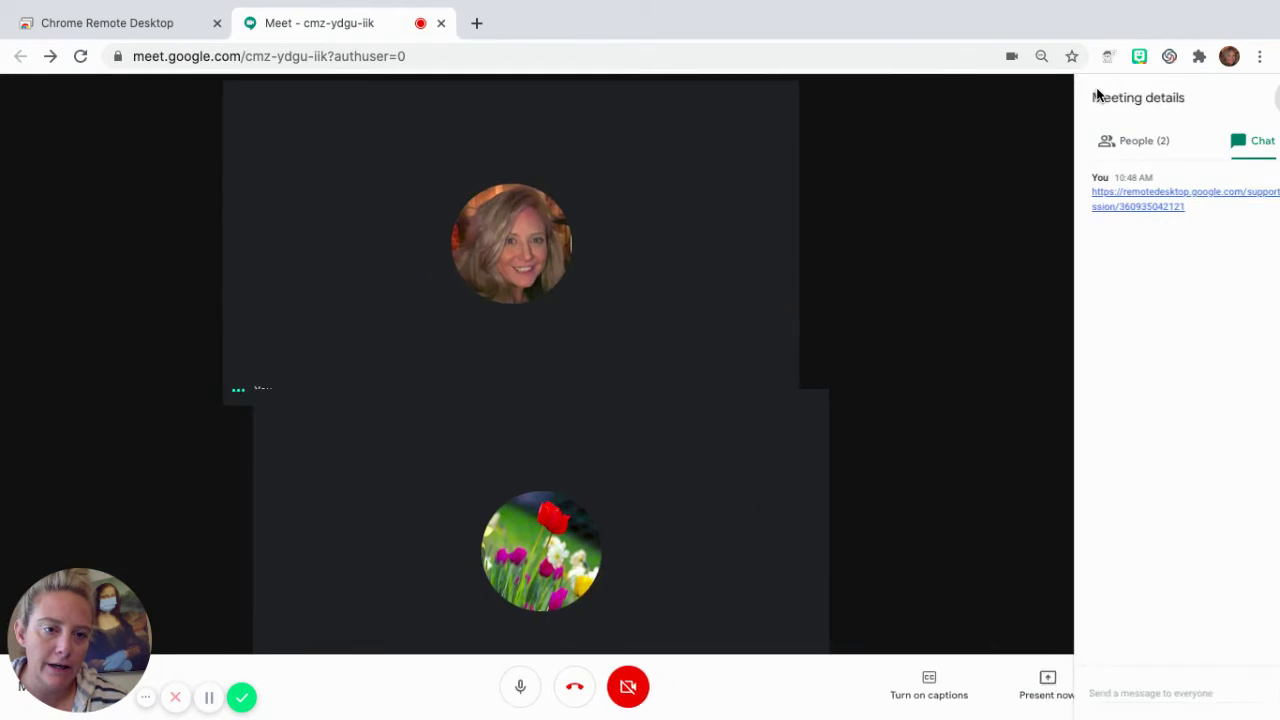
click(1134, 690)
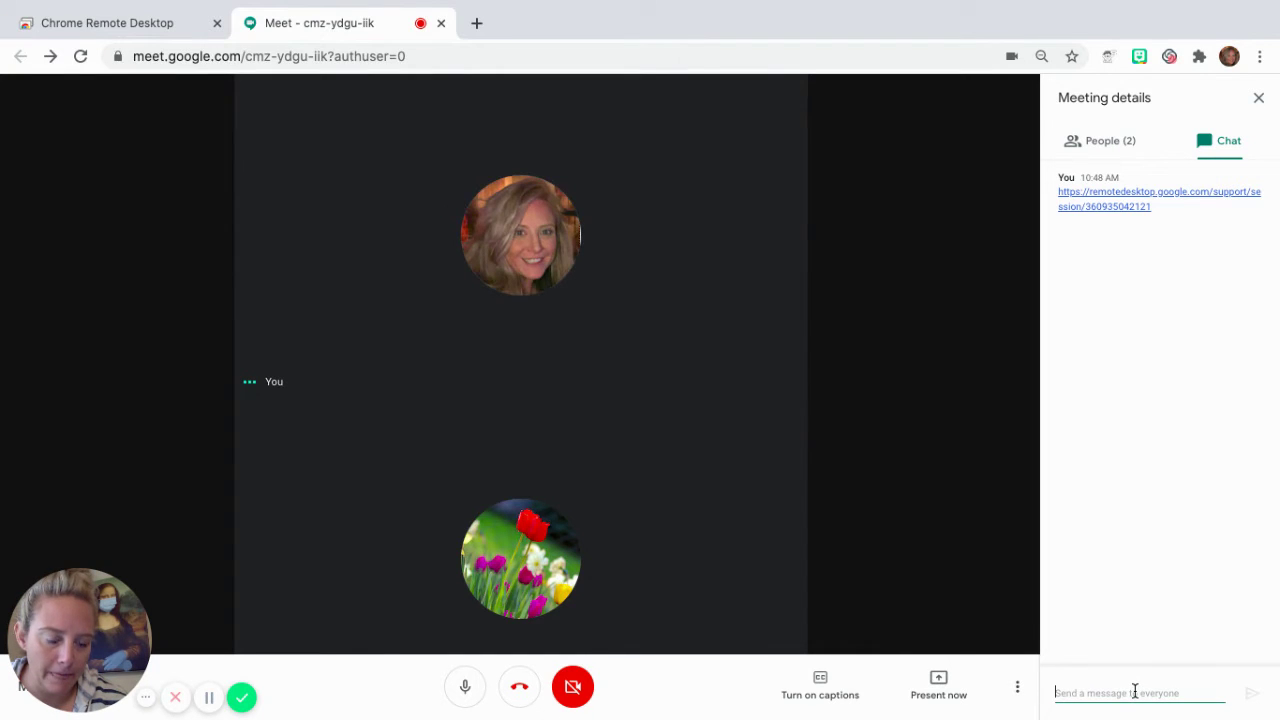
right_click(1134, 690)
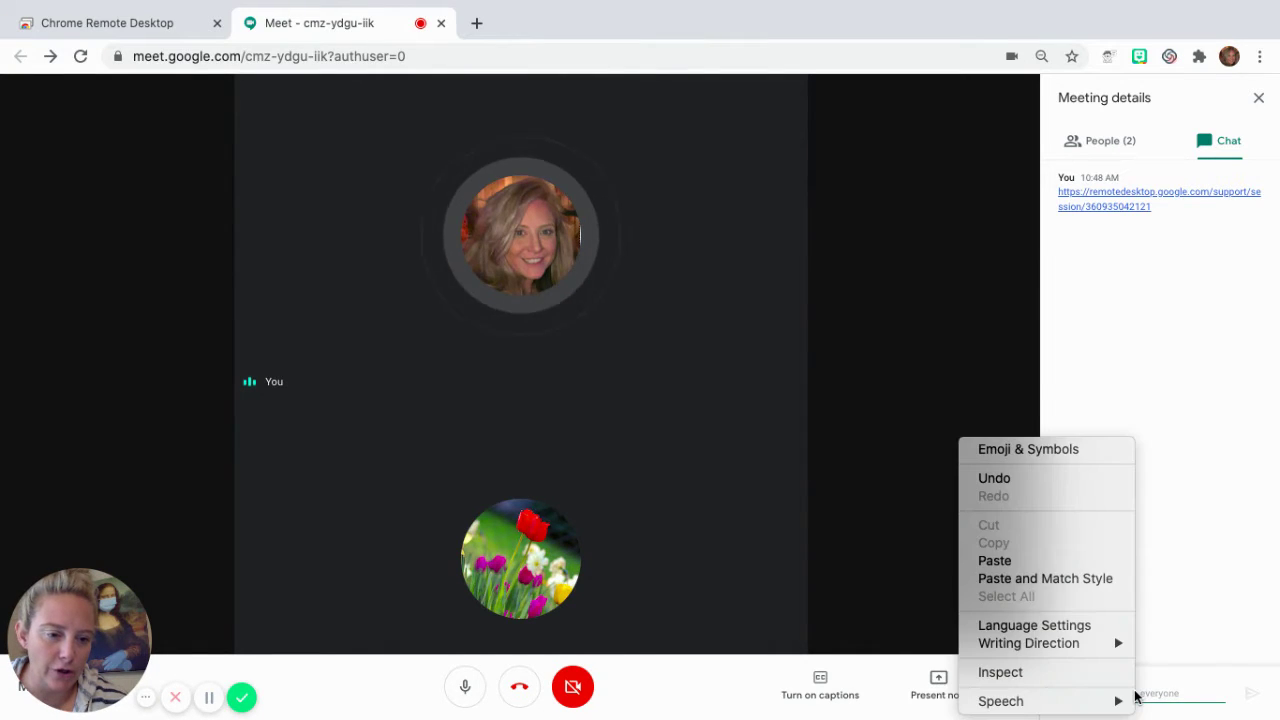
click(1086, 563)
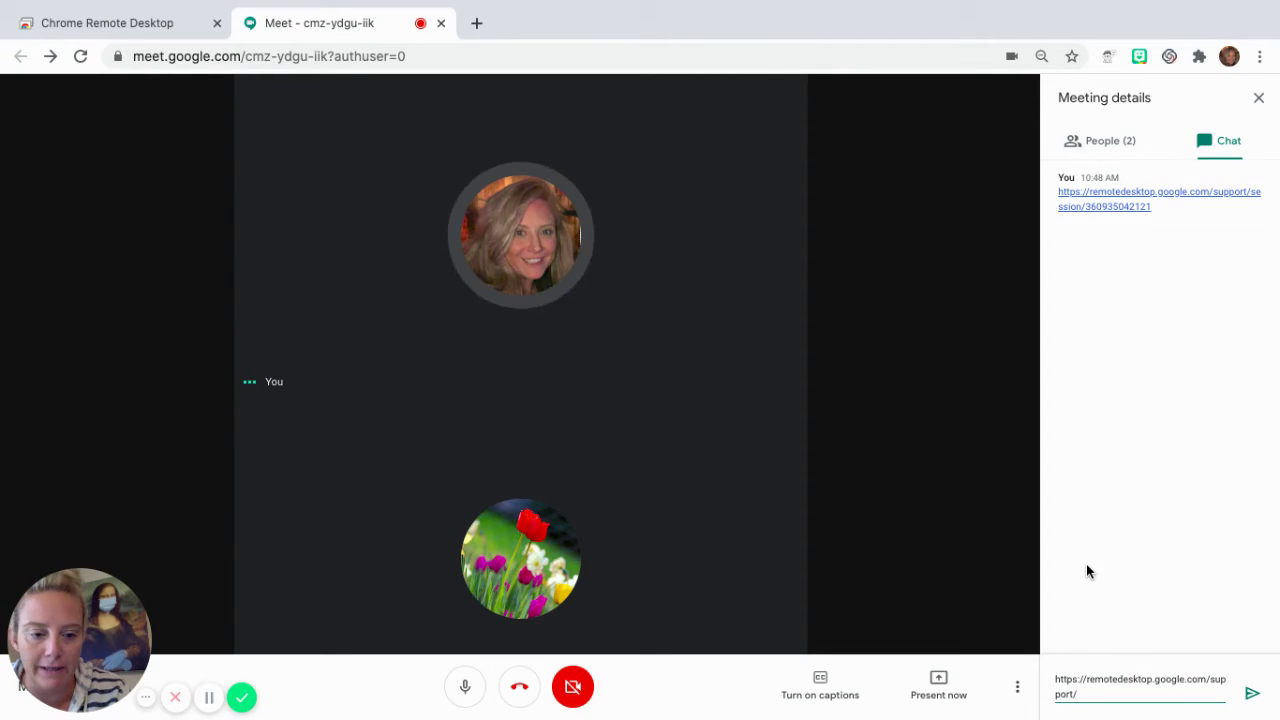
text(/)
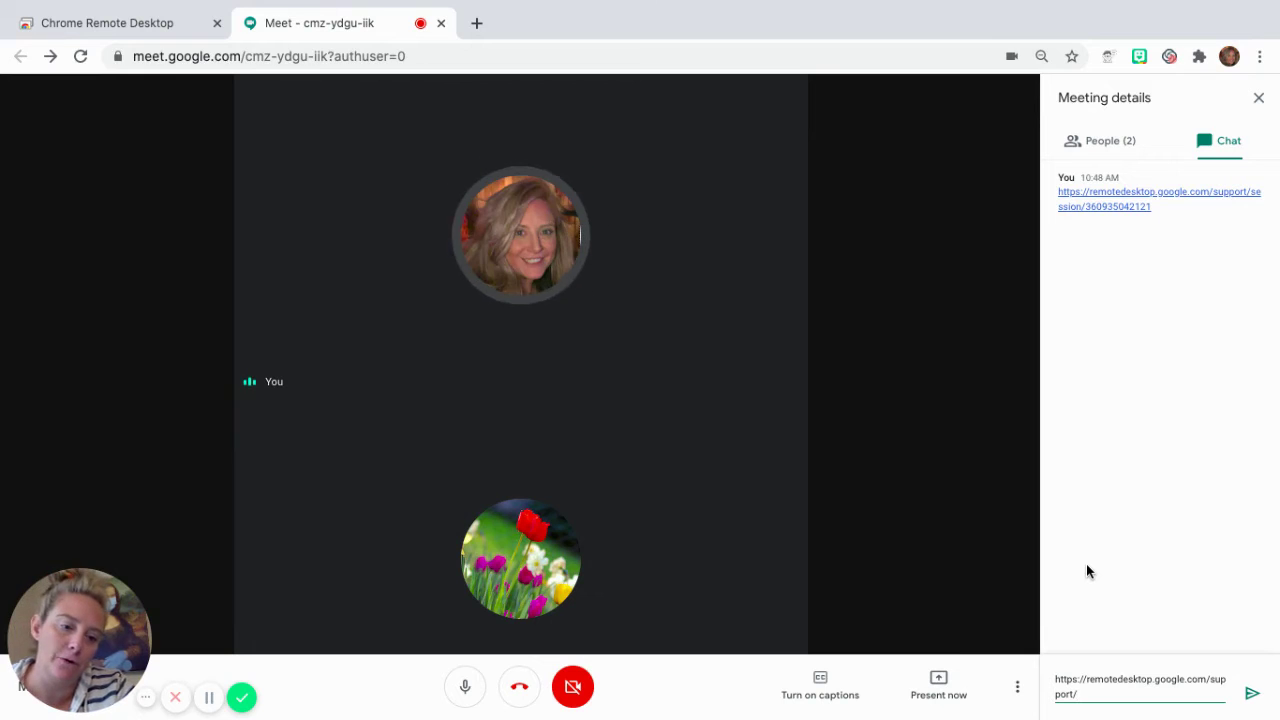
text(session)
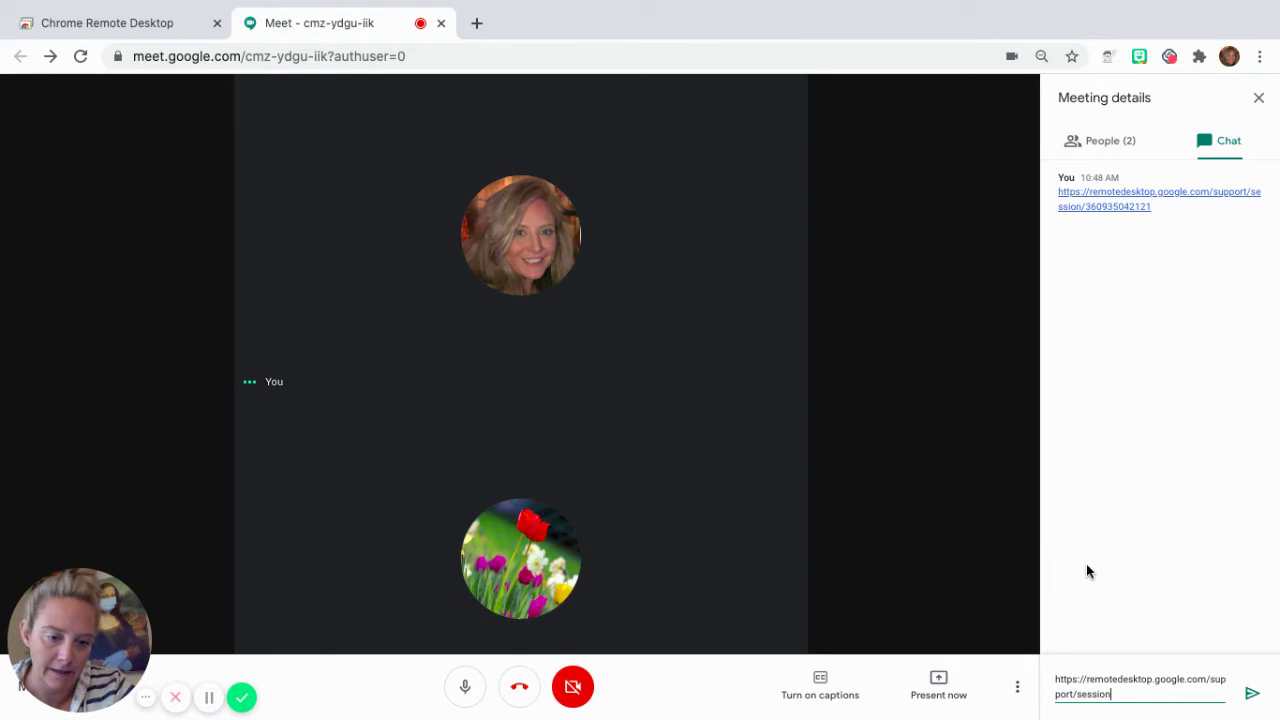
text(/)
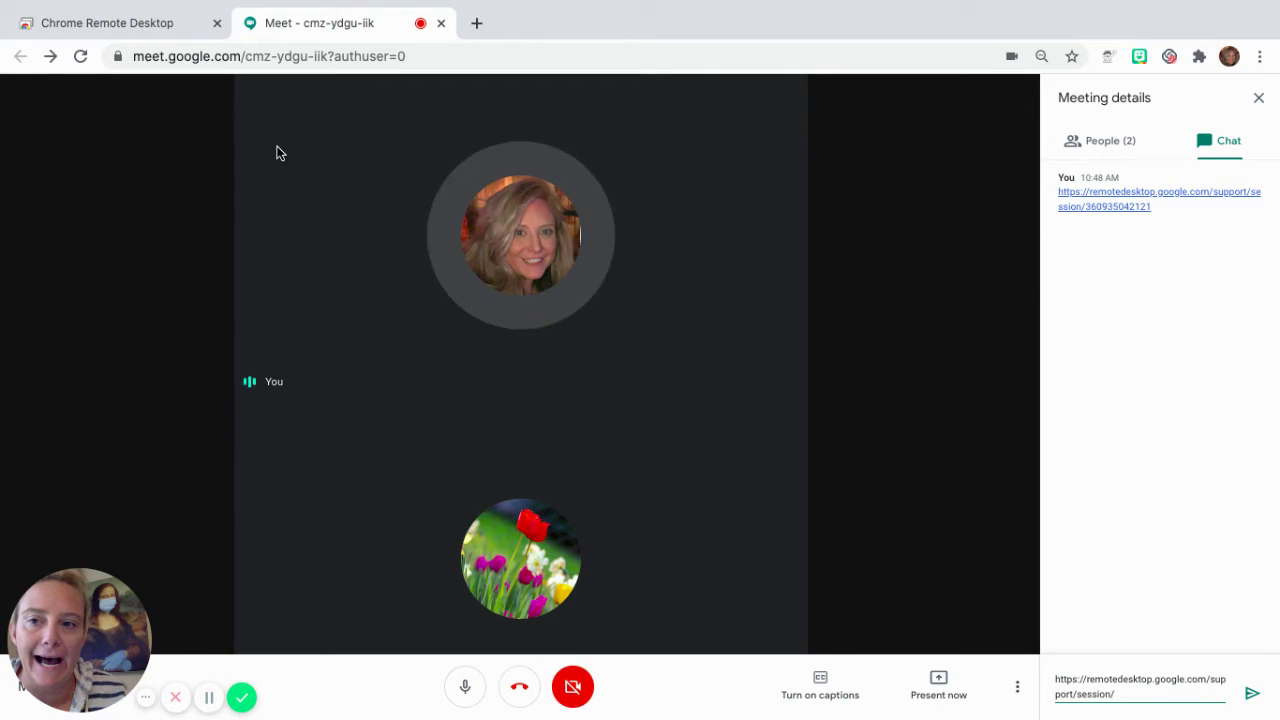
Return to Chrome Remote Desktop, dismiss the session-ended notice and generate a one-time access code.
click(151, 25)
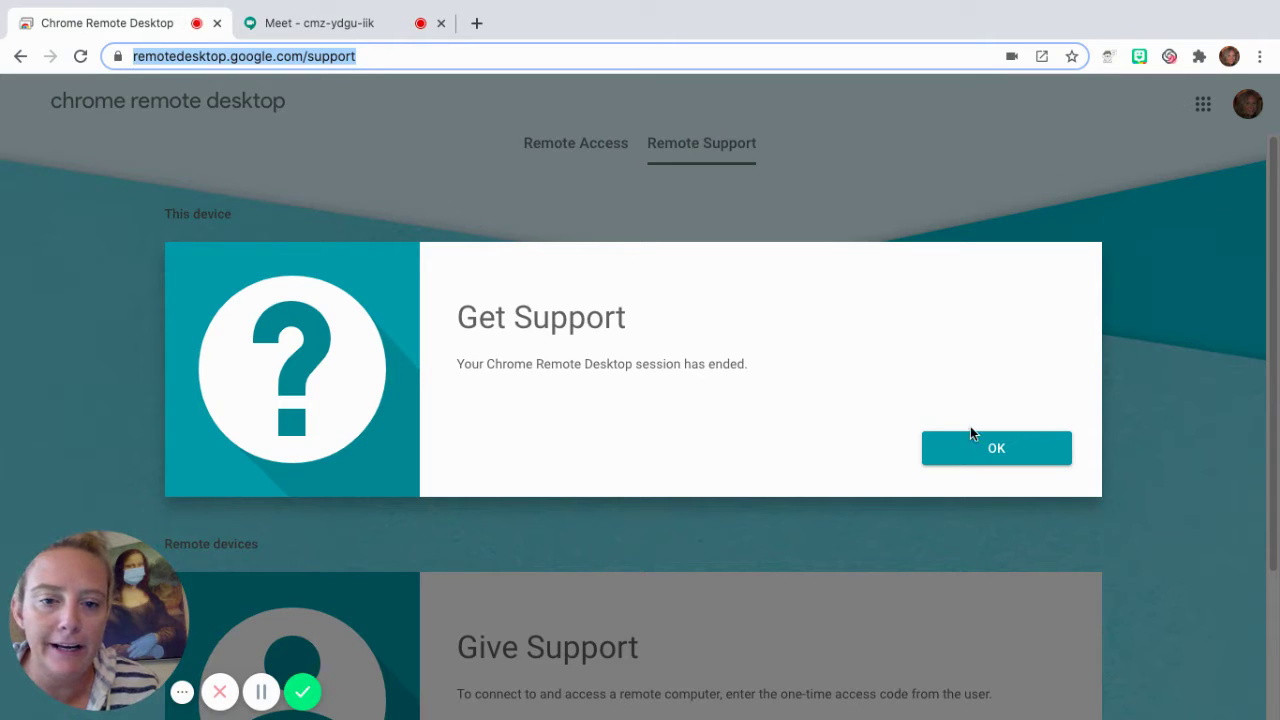
click(995, 449)
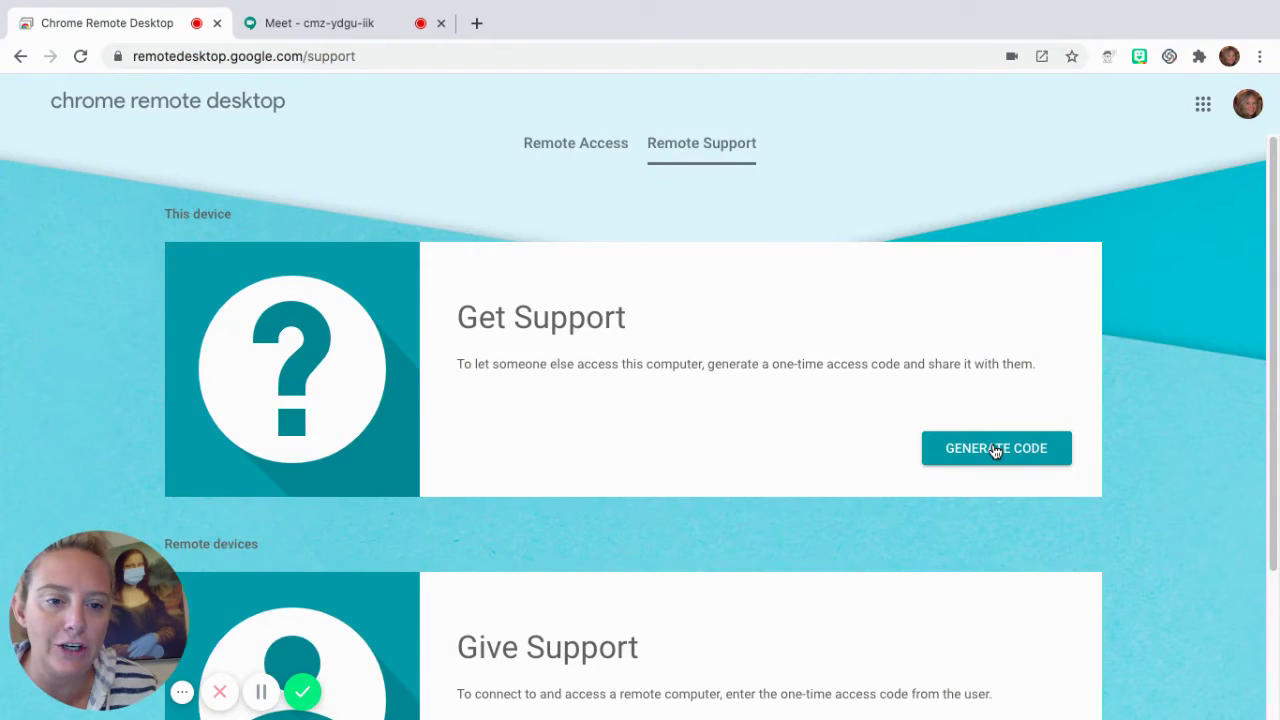
click(995, 449)
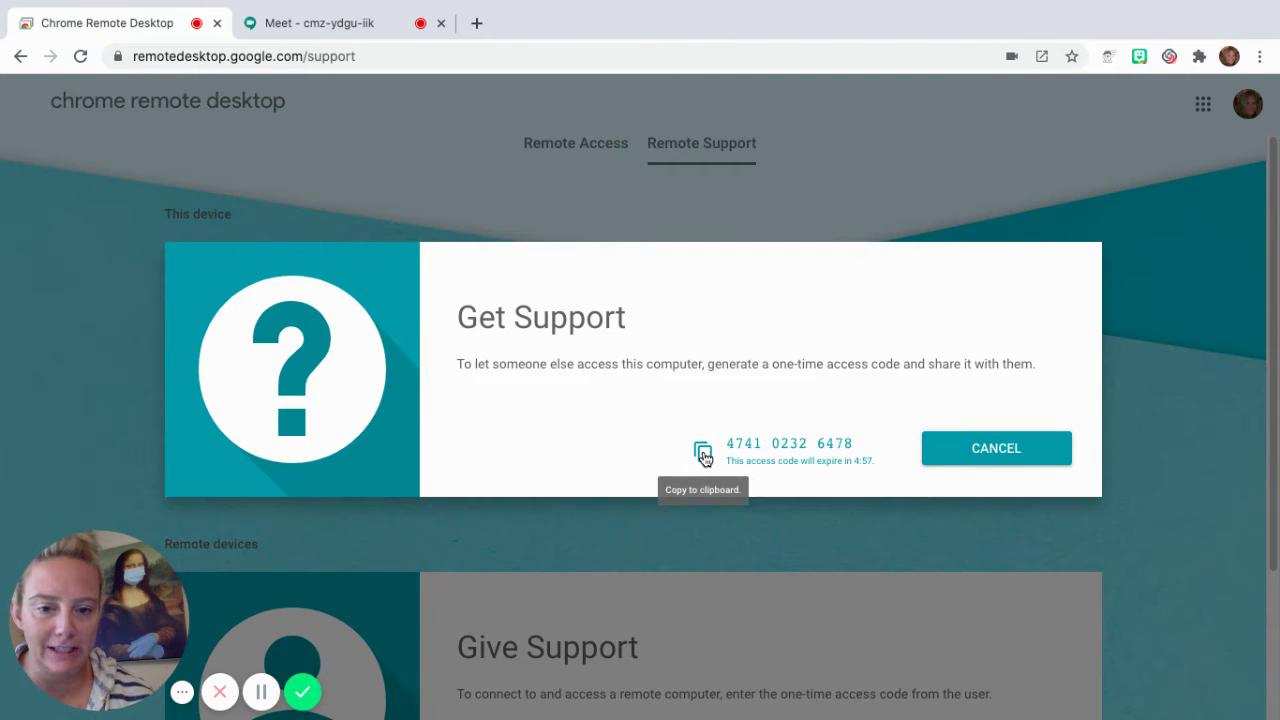
Select the generated access code and copy it to the clipboard.
click(703, 455)
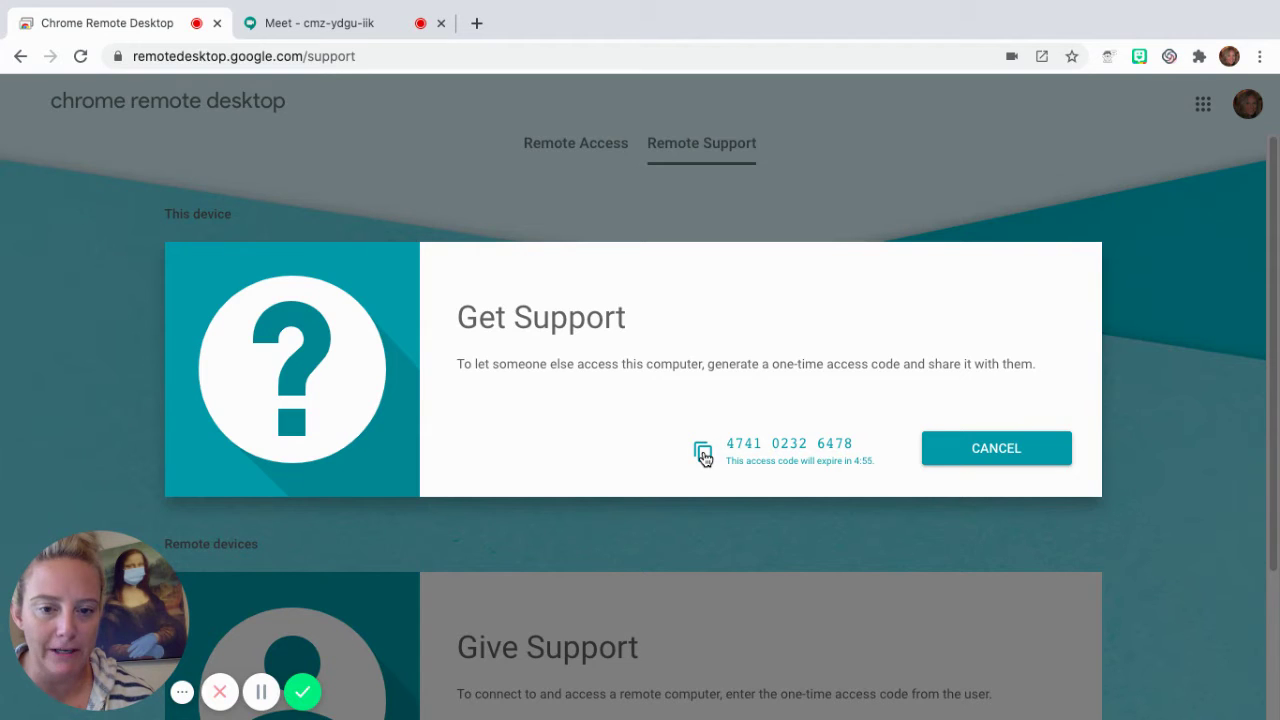
click(772, 444)
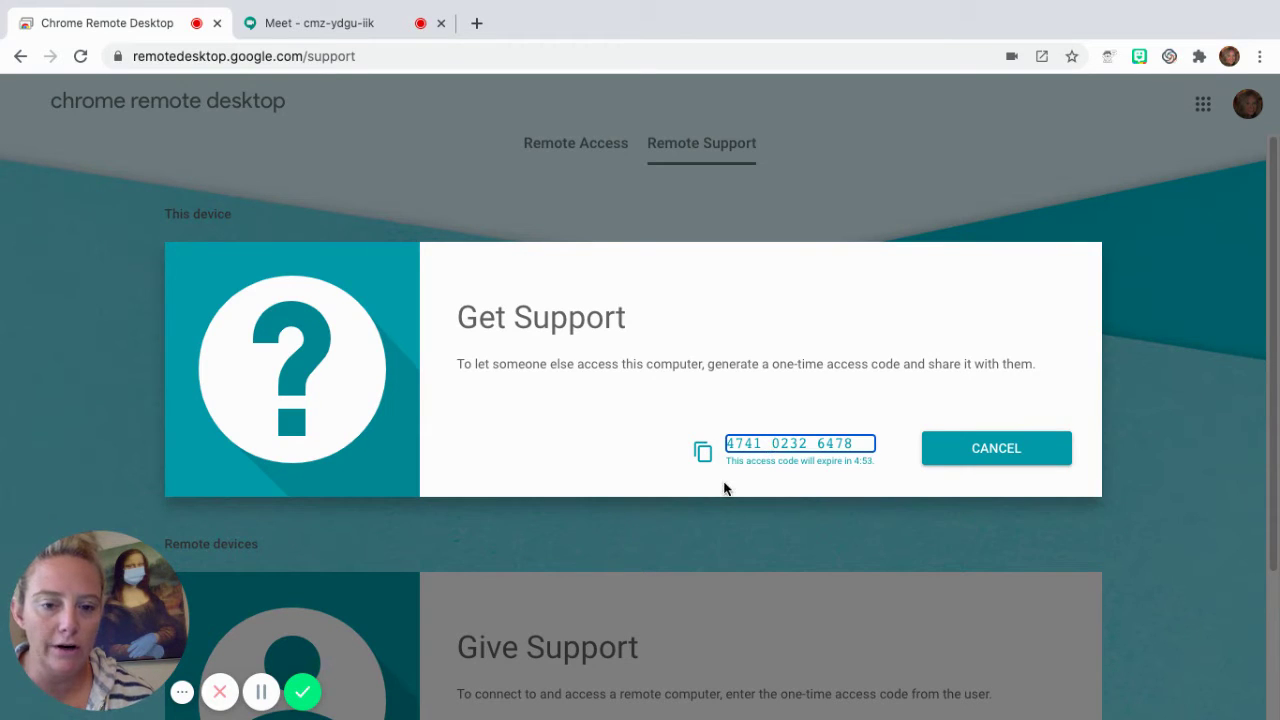
drag(727, 444, 911, 449)
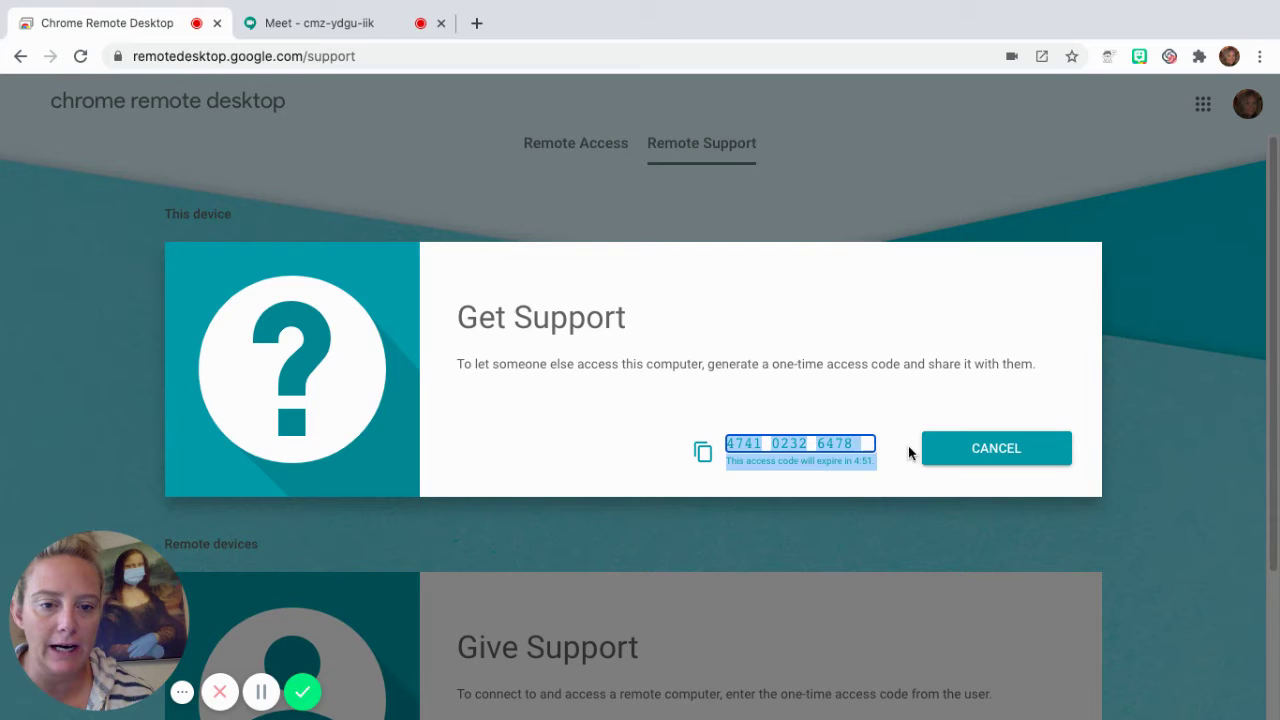
right_click(859, 443)
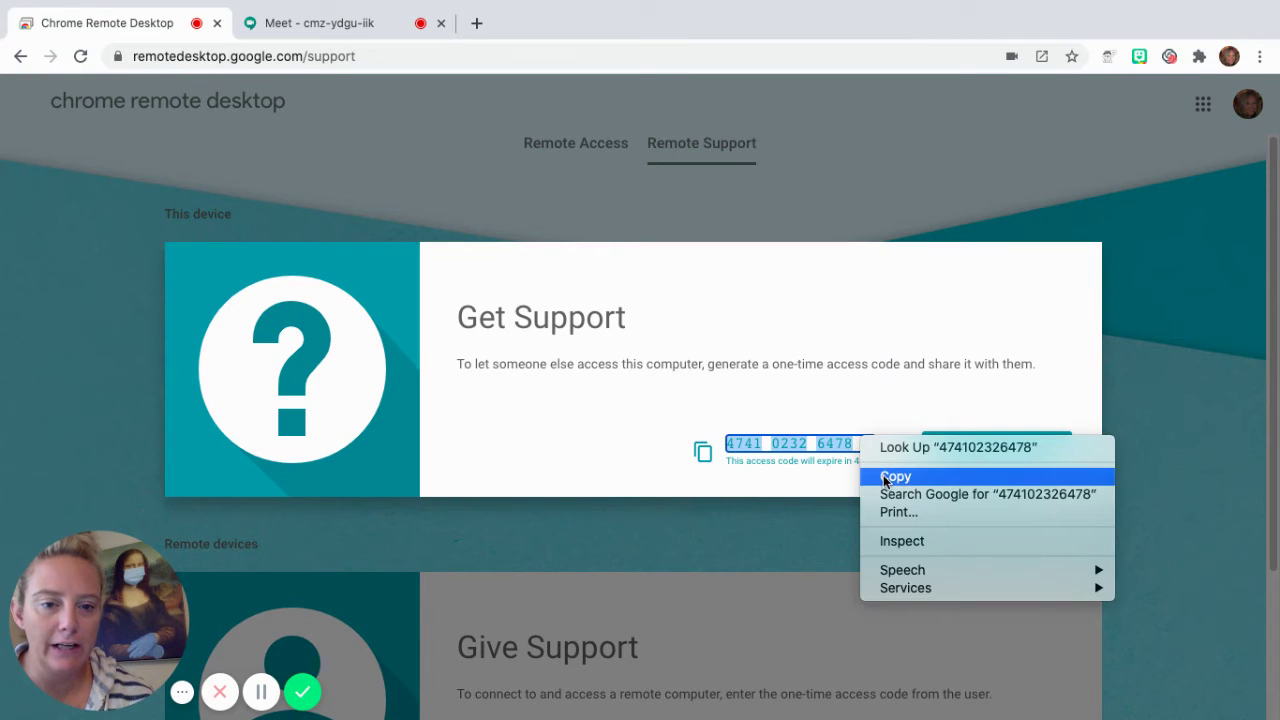
click(884, 477)
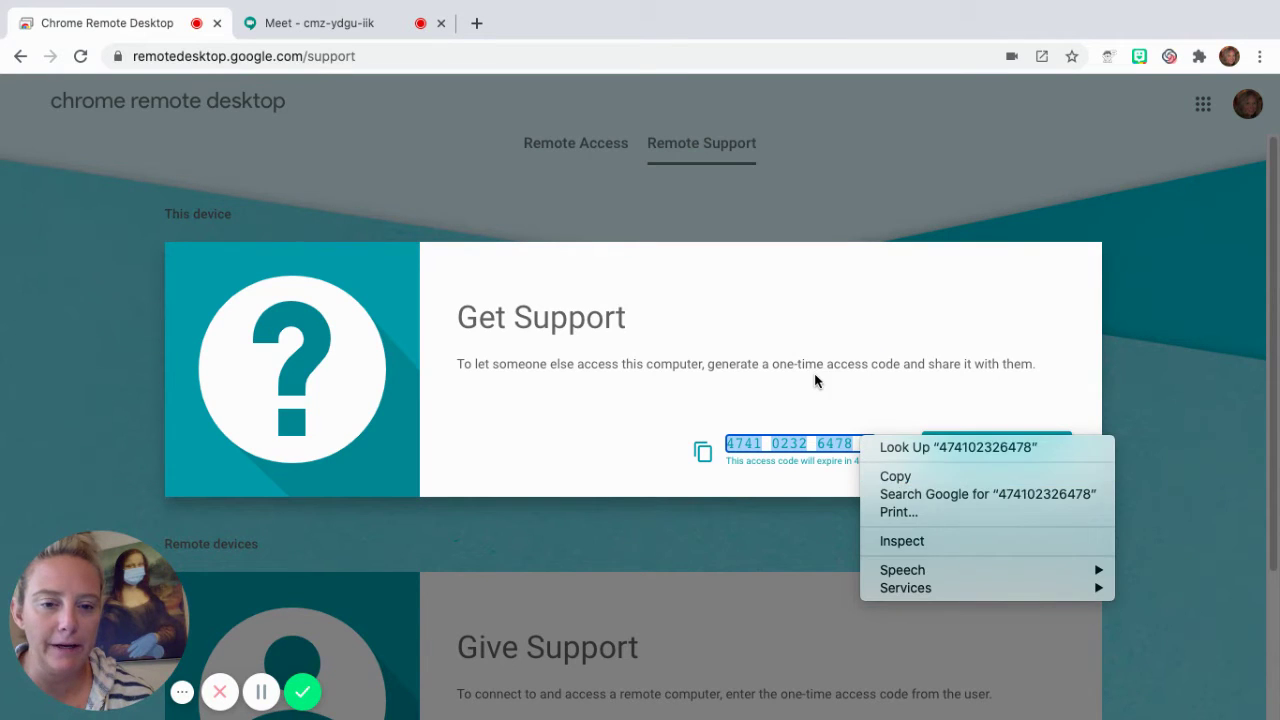
click(704, 453)
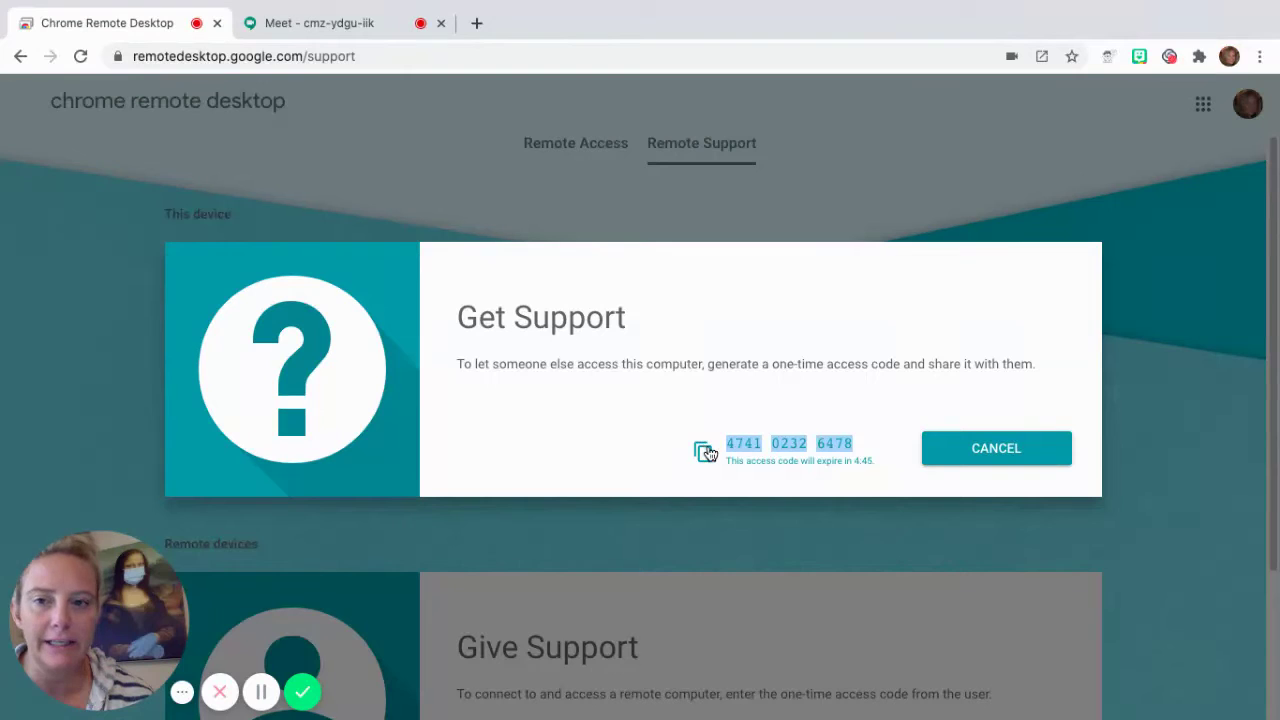
Paste the access code after the session URL with a '/' before it and send the link.
click(358, 23)
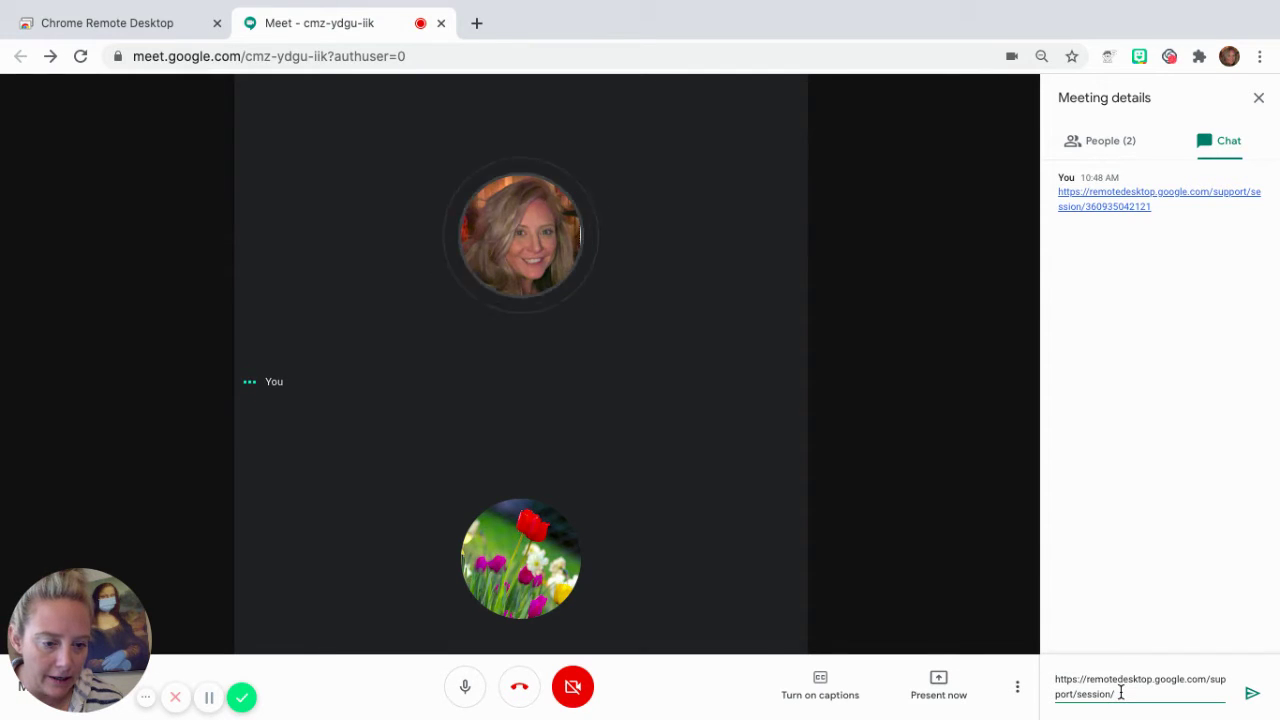
right_click(1120, 694)
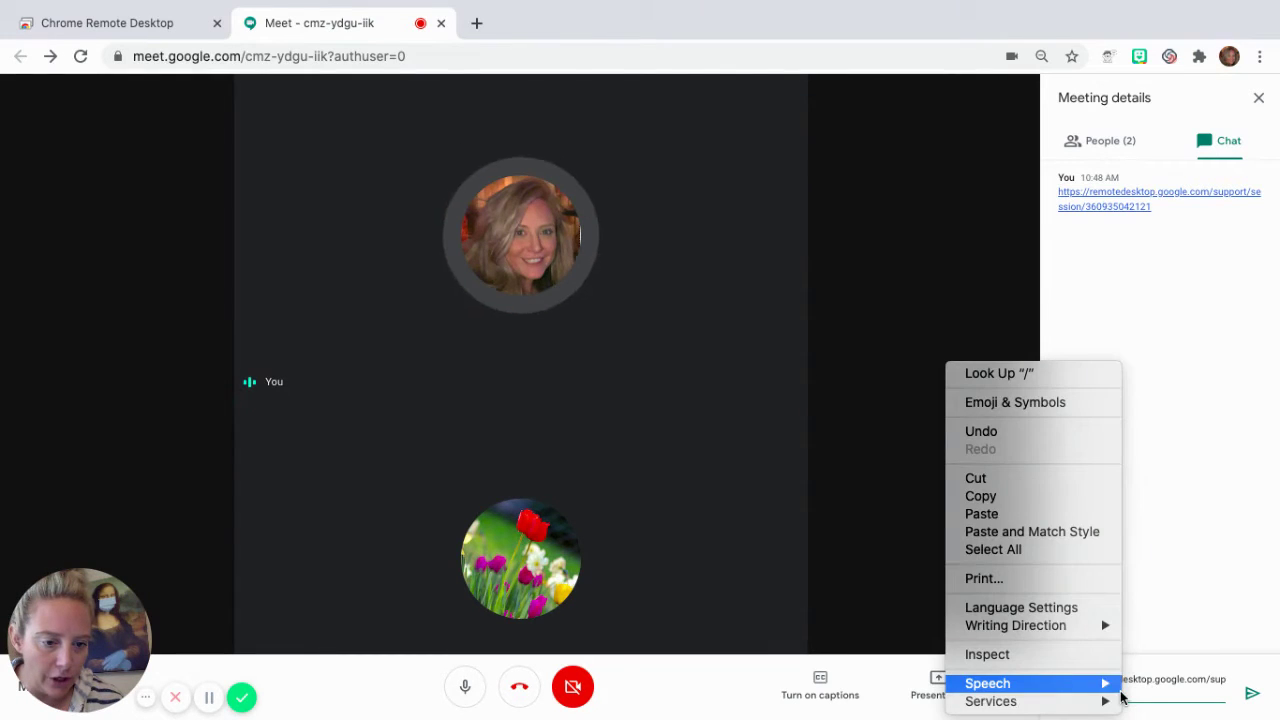
click(1060, 515)
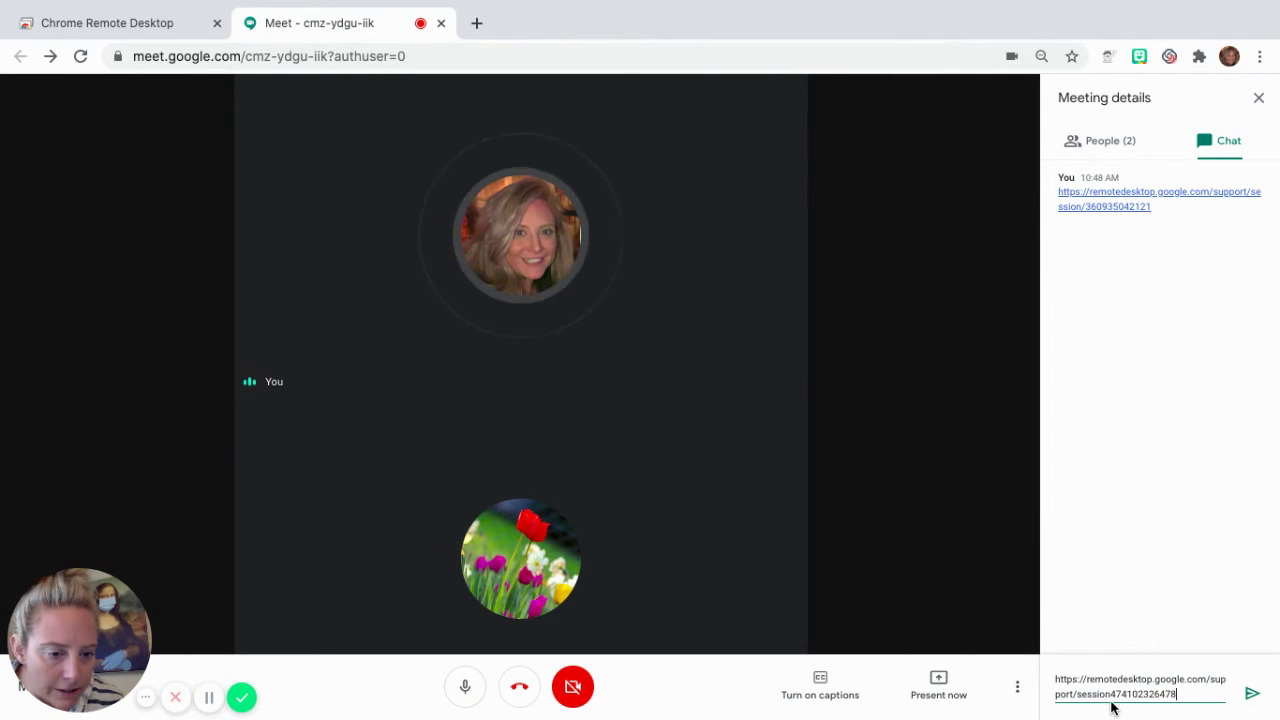
click(1113, 694)
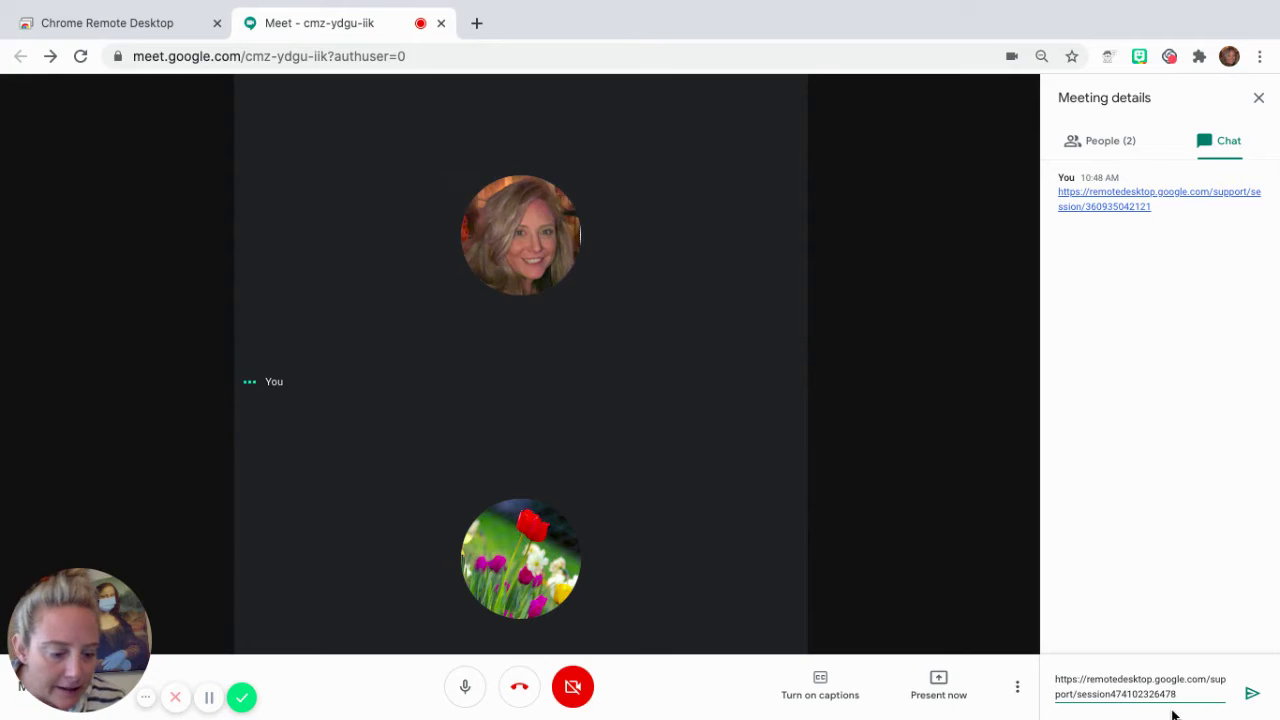
text(/)
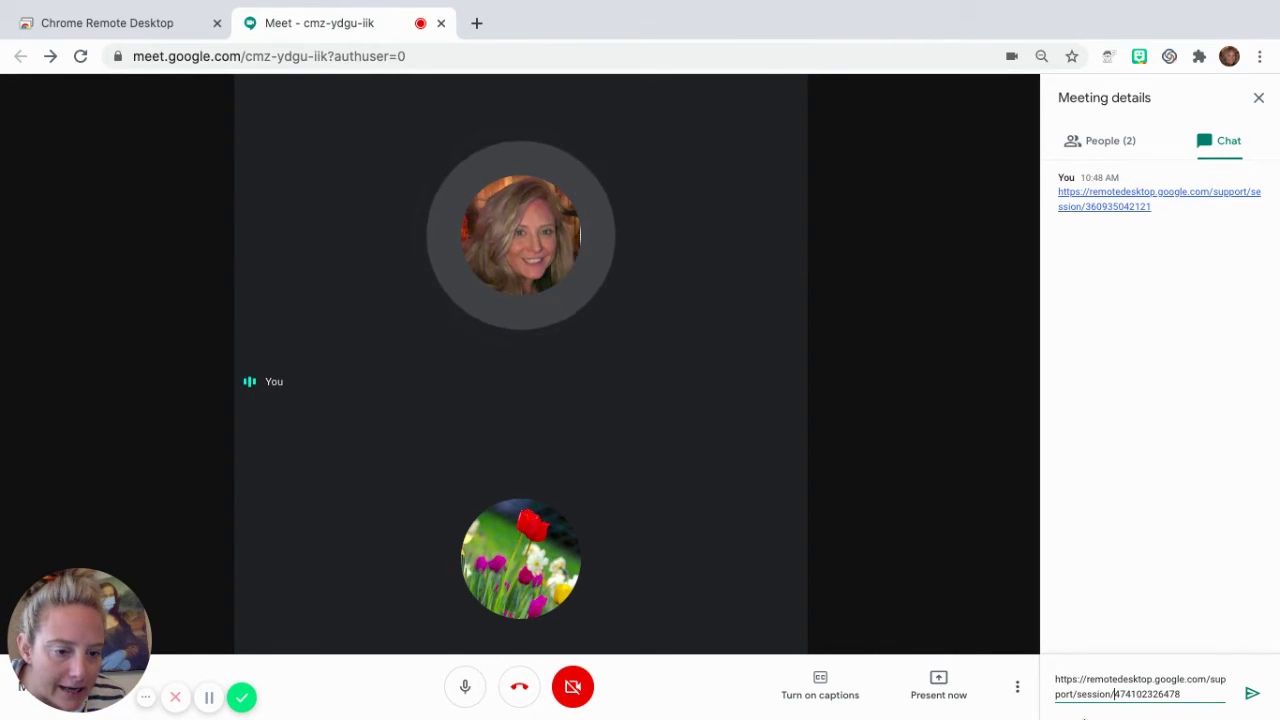
click(1252, 694)
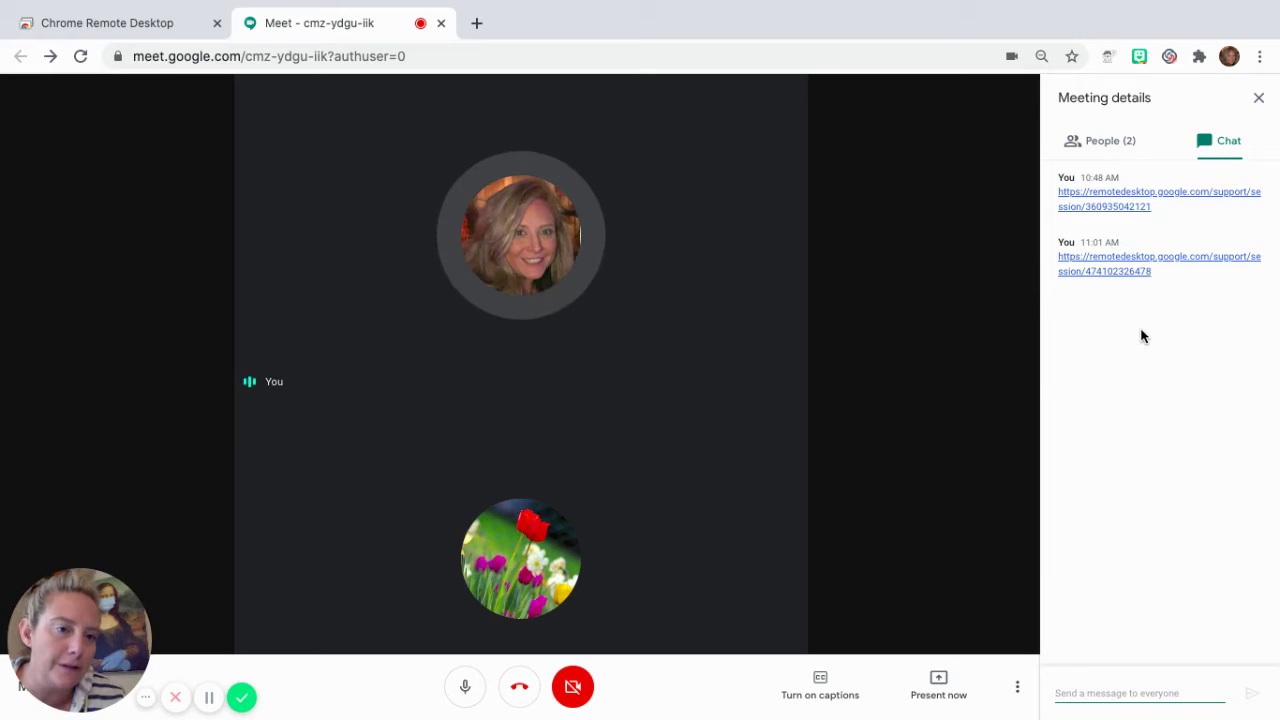
Close and reopen the meeting chat panel until the remote-control permission prompt appears.
click(1147, 292)
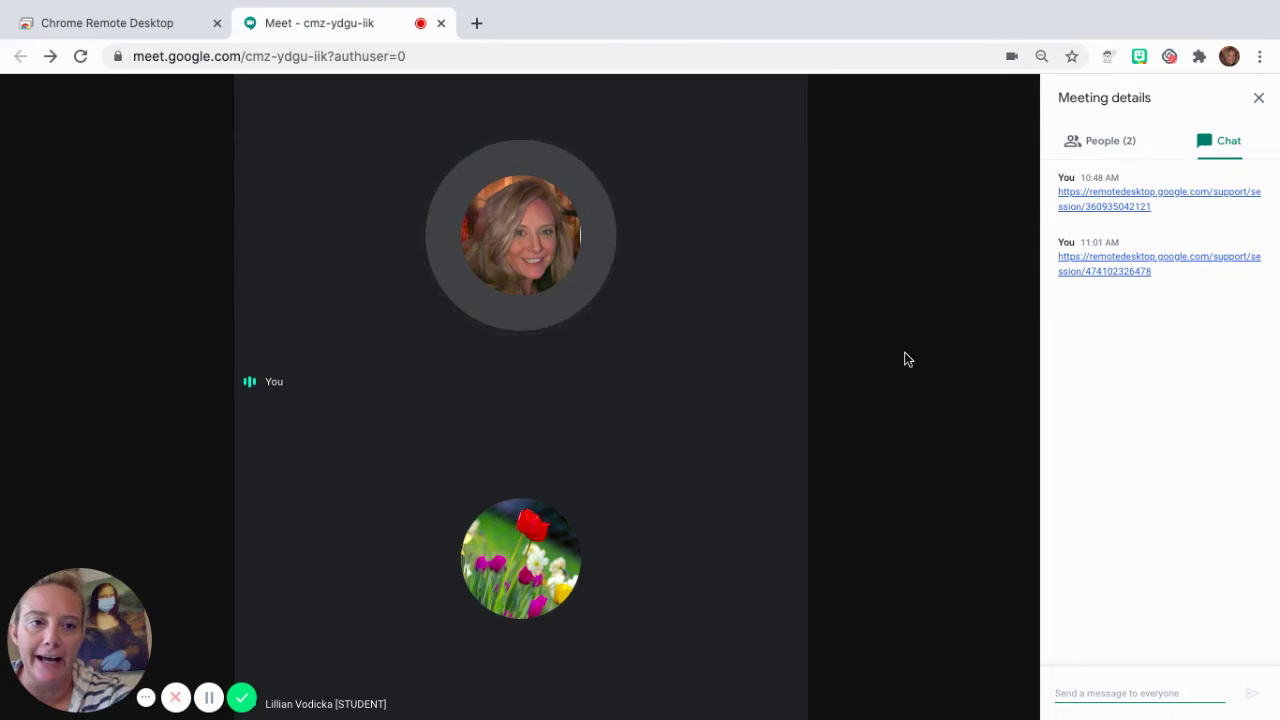
click(1263, 104)
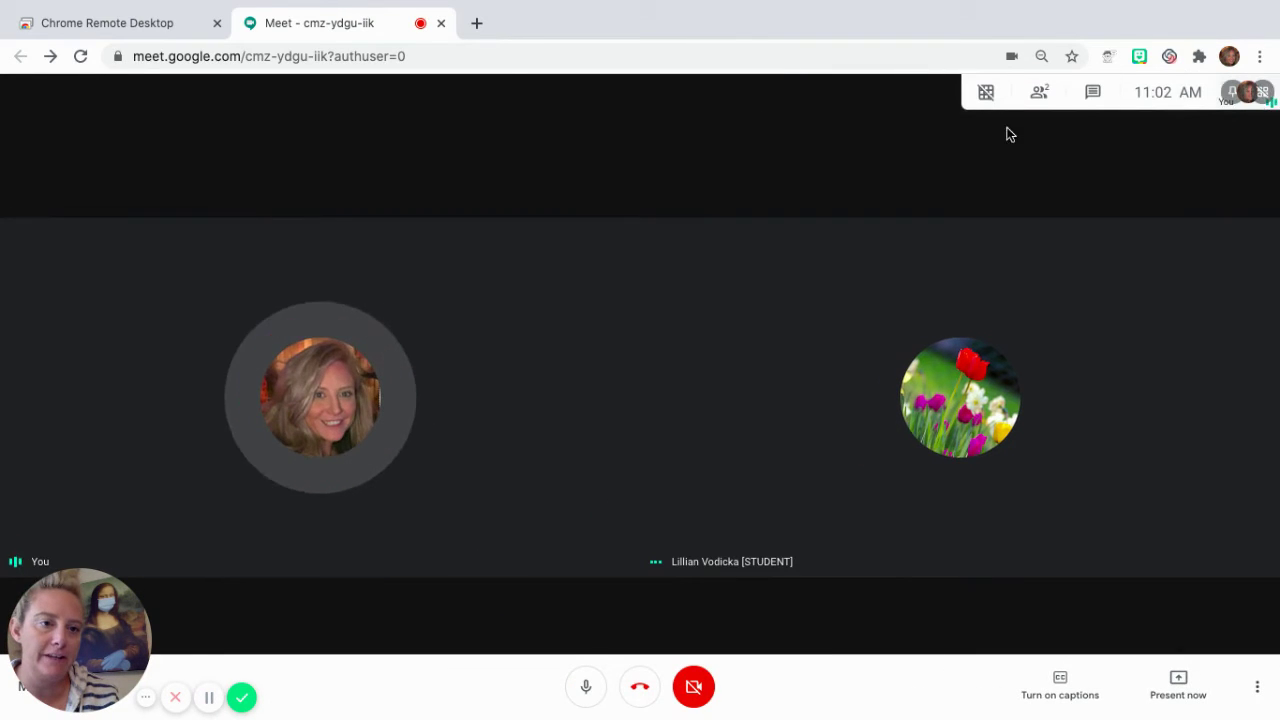
click(1094, 96)
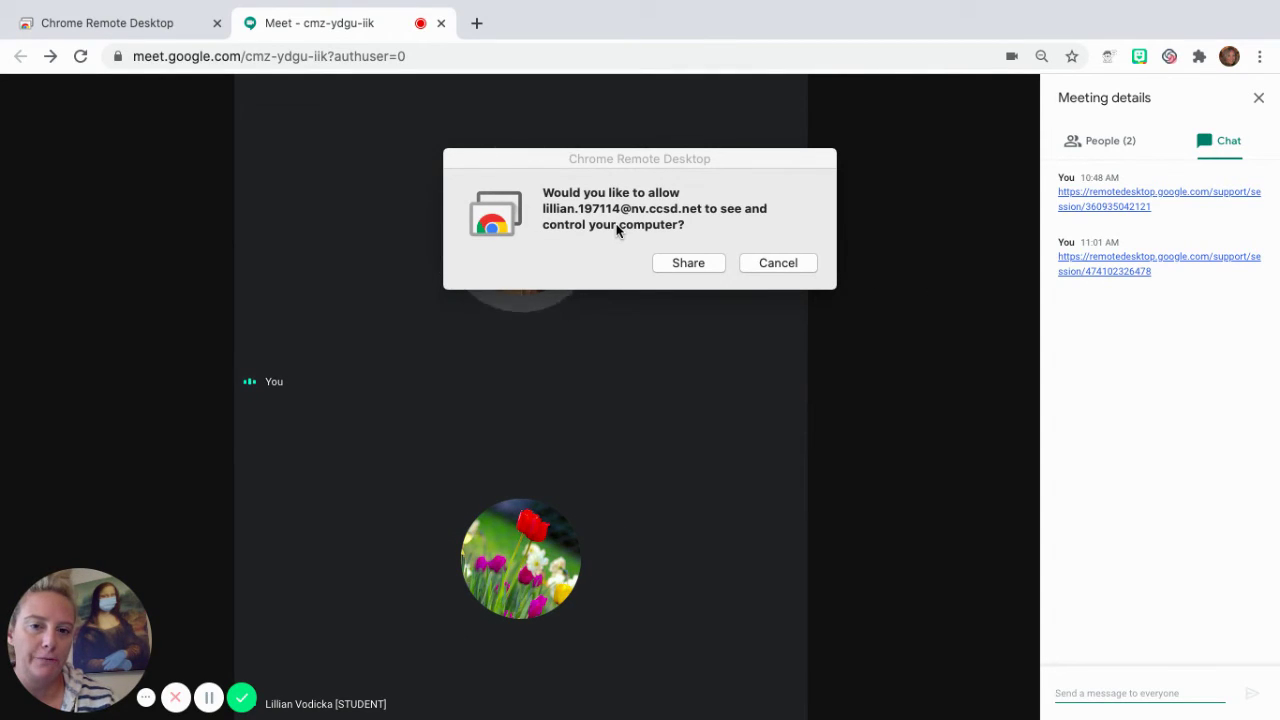
Choose Share to let the student see and control this computer.
click(690, 262)
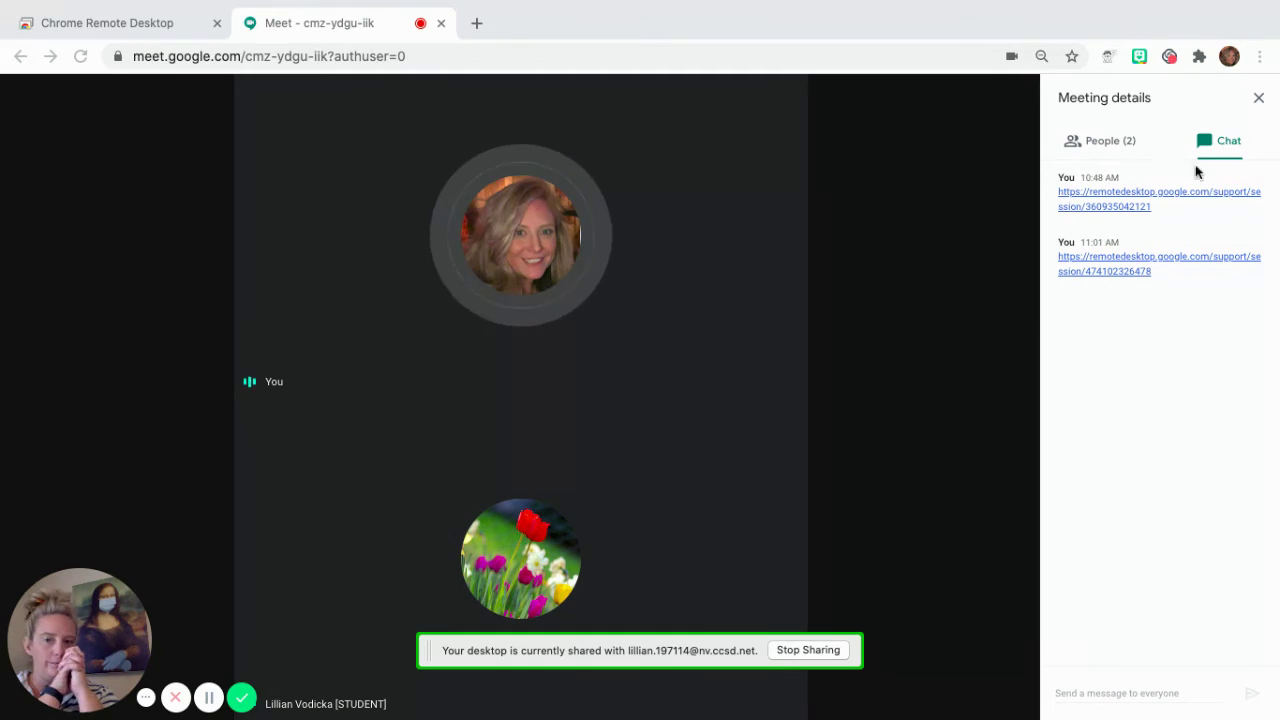
Close the chat panel and search Google for 'solitare' in a new tab.
click(1259, 97)
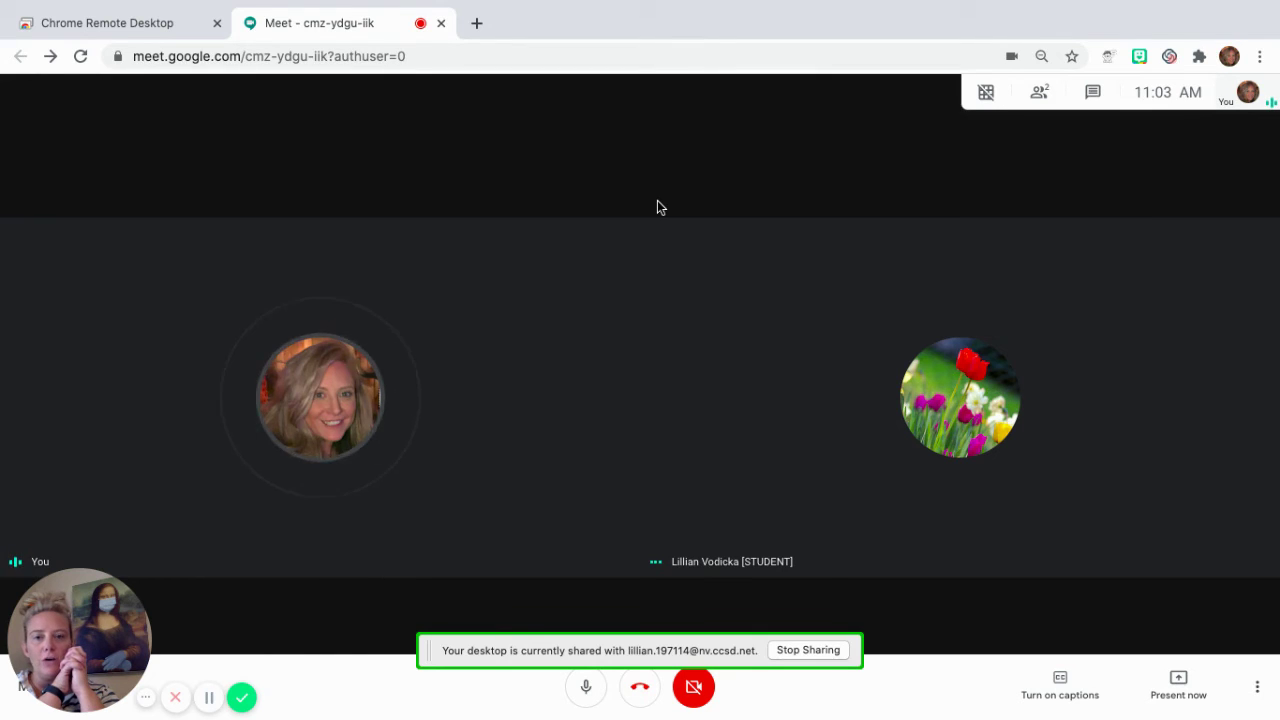
click(476, 23)
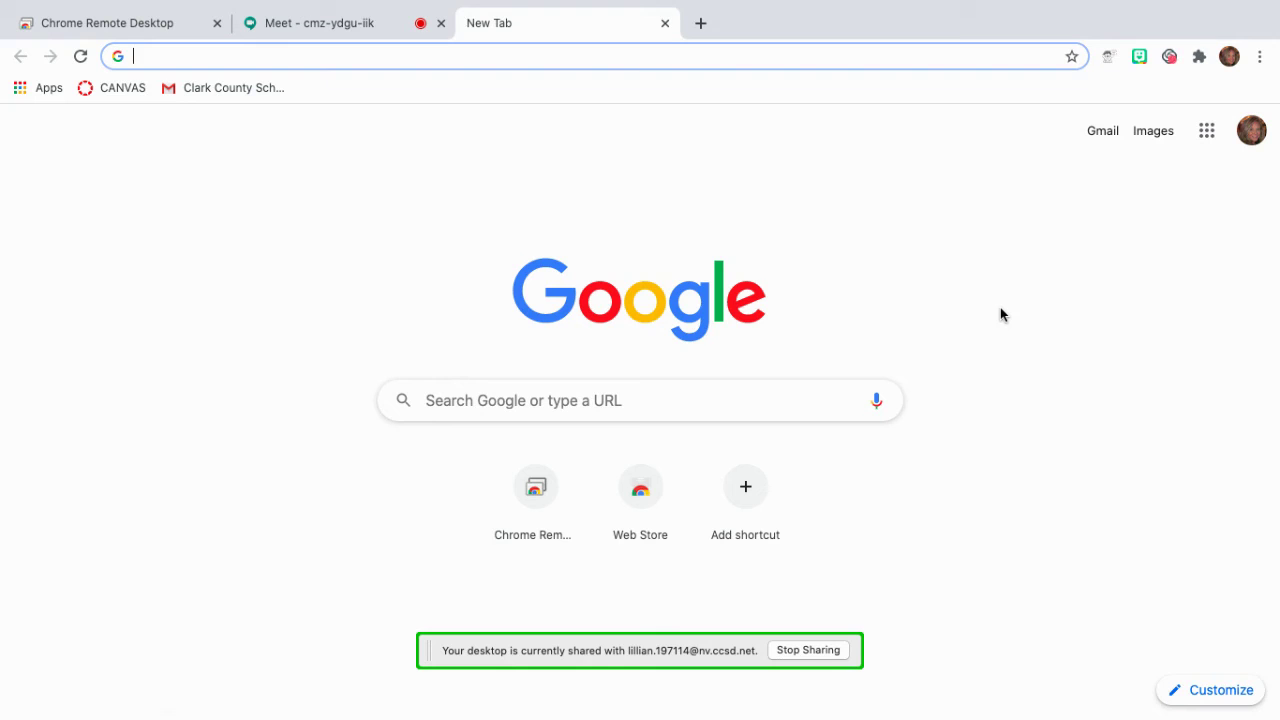
text(solitare)
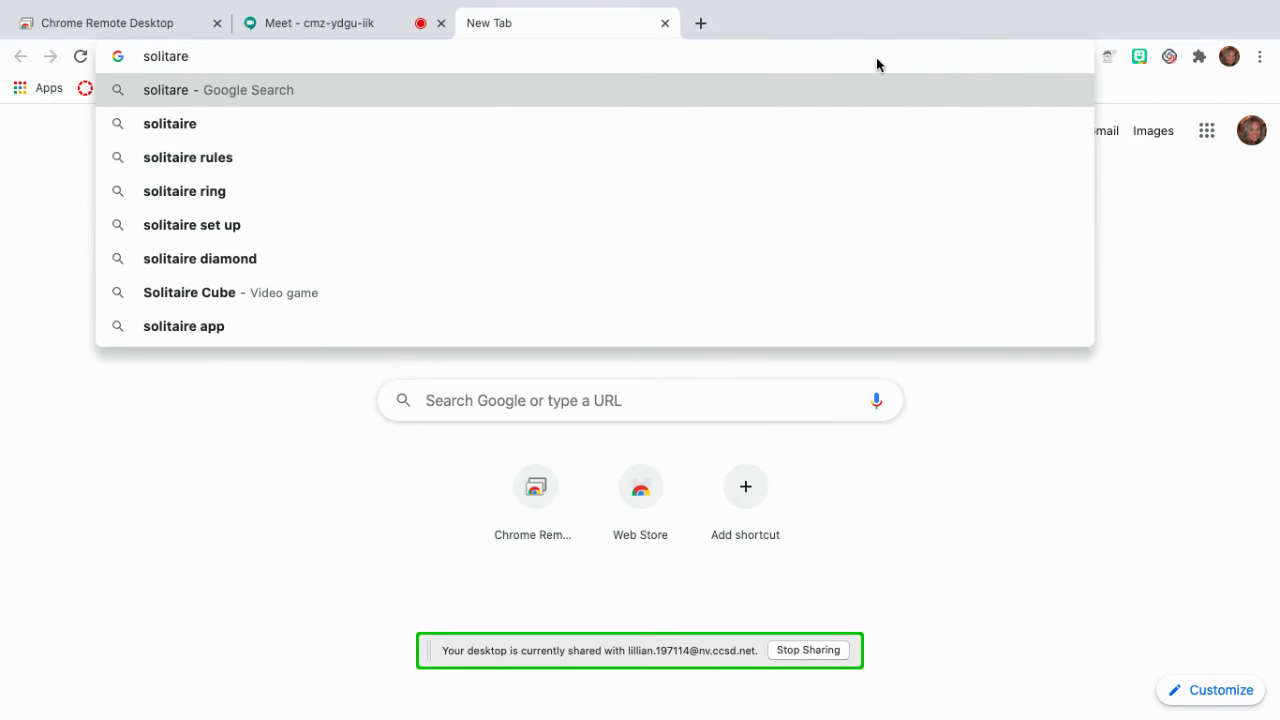
key(Return)
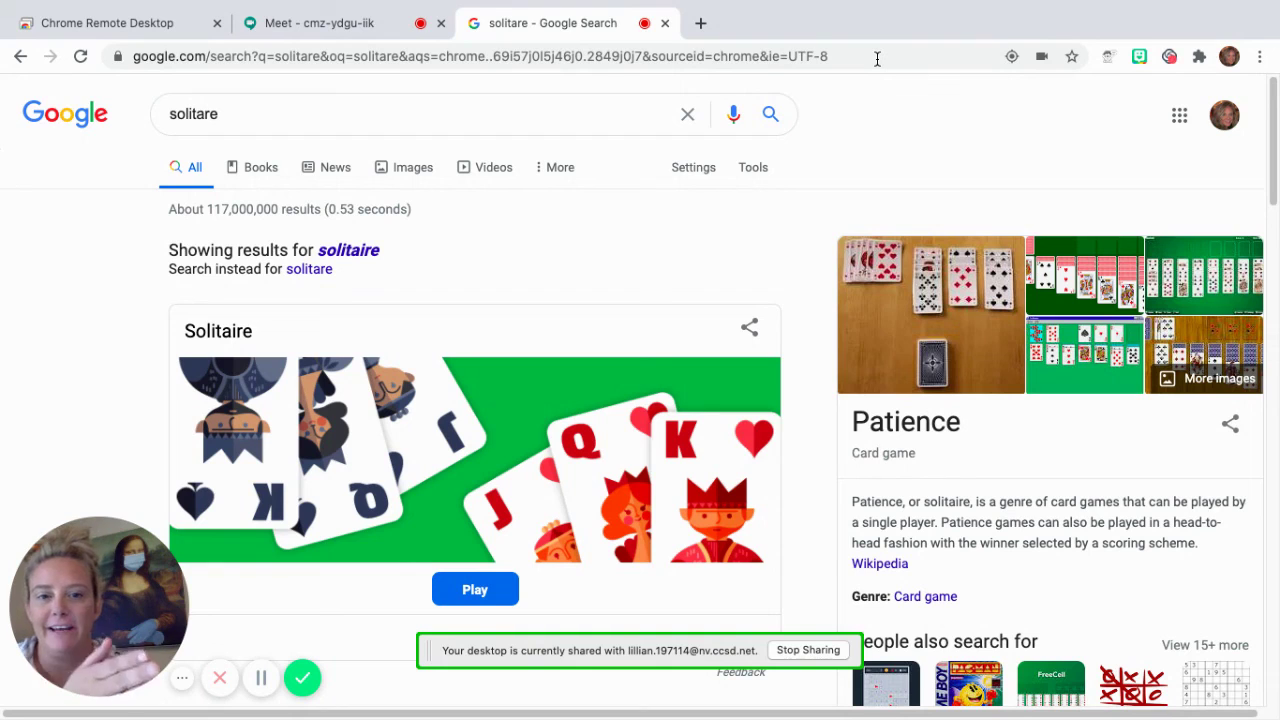
Start an easy Solitaire game, moving 2♥ onto 3♣ and 5♣ onto 6♦ after an undo.
click(476, 590)
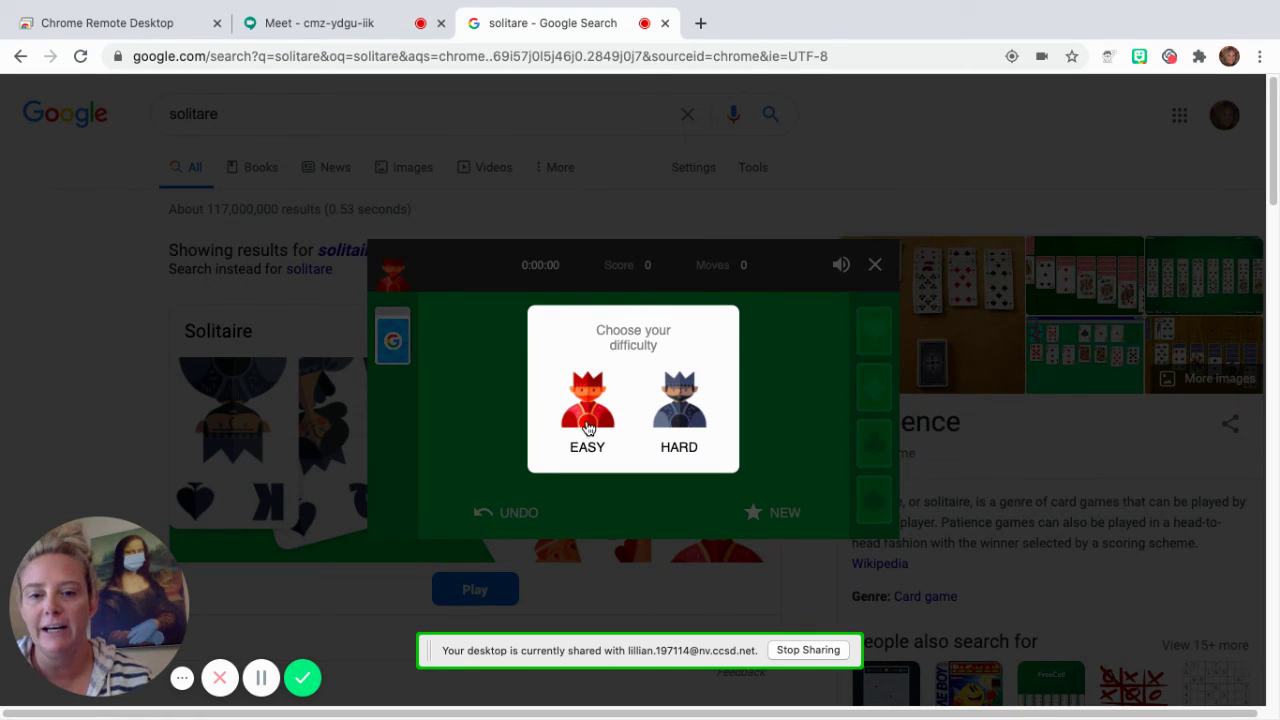
click(587, 420)
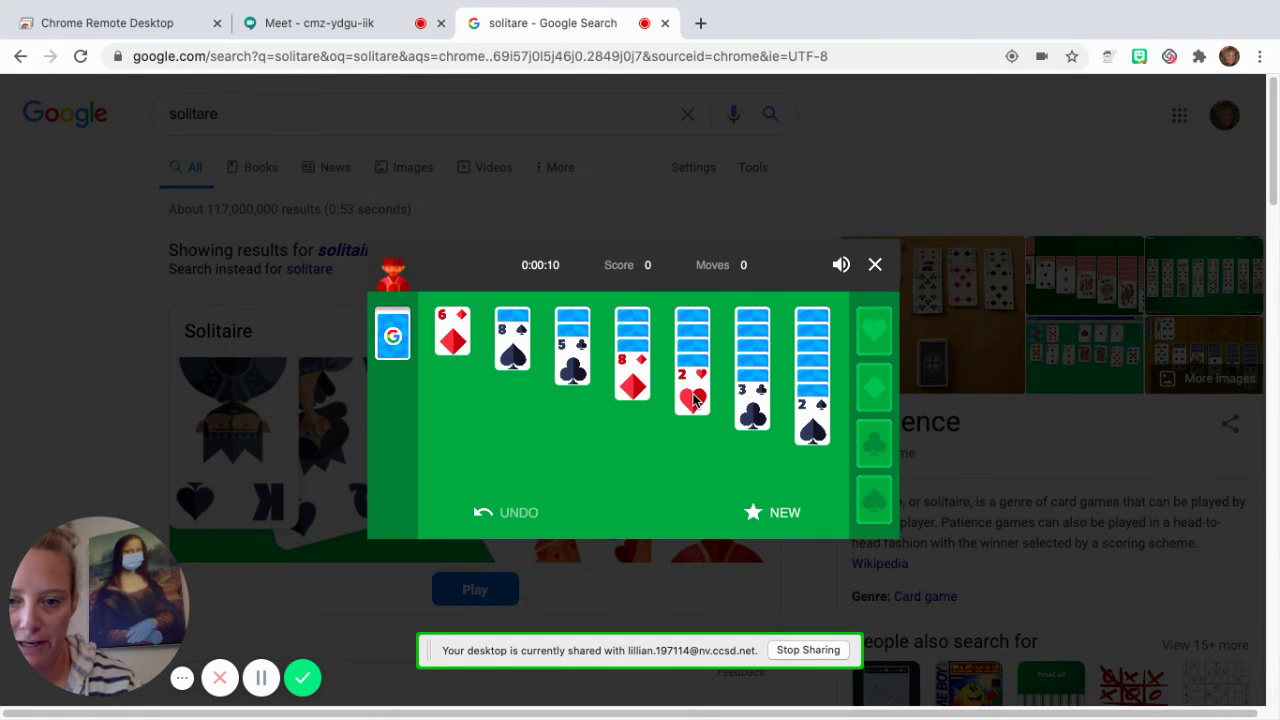
drag(693, 398, 755, 425)
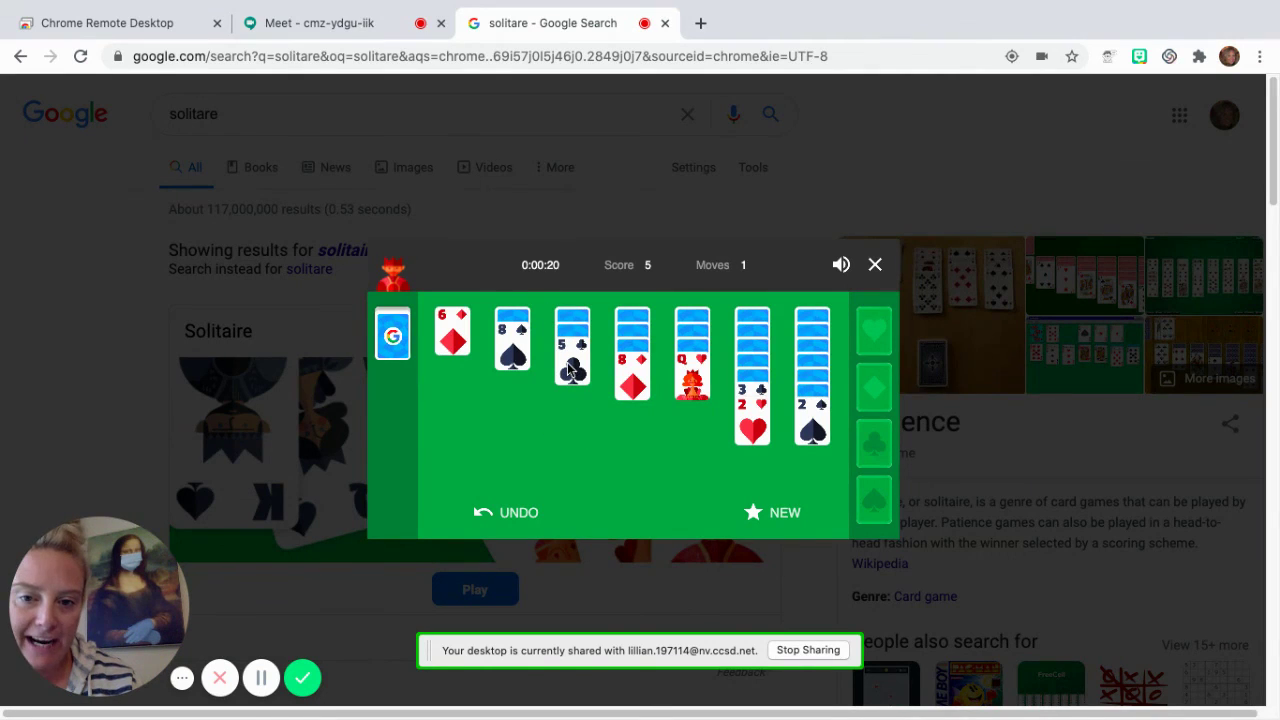
drag(570, 370, 455, 356)
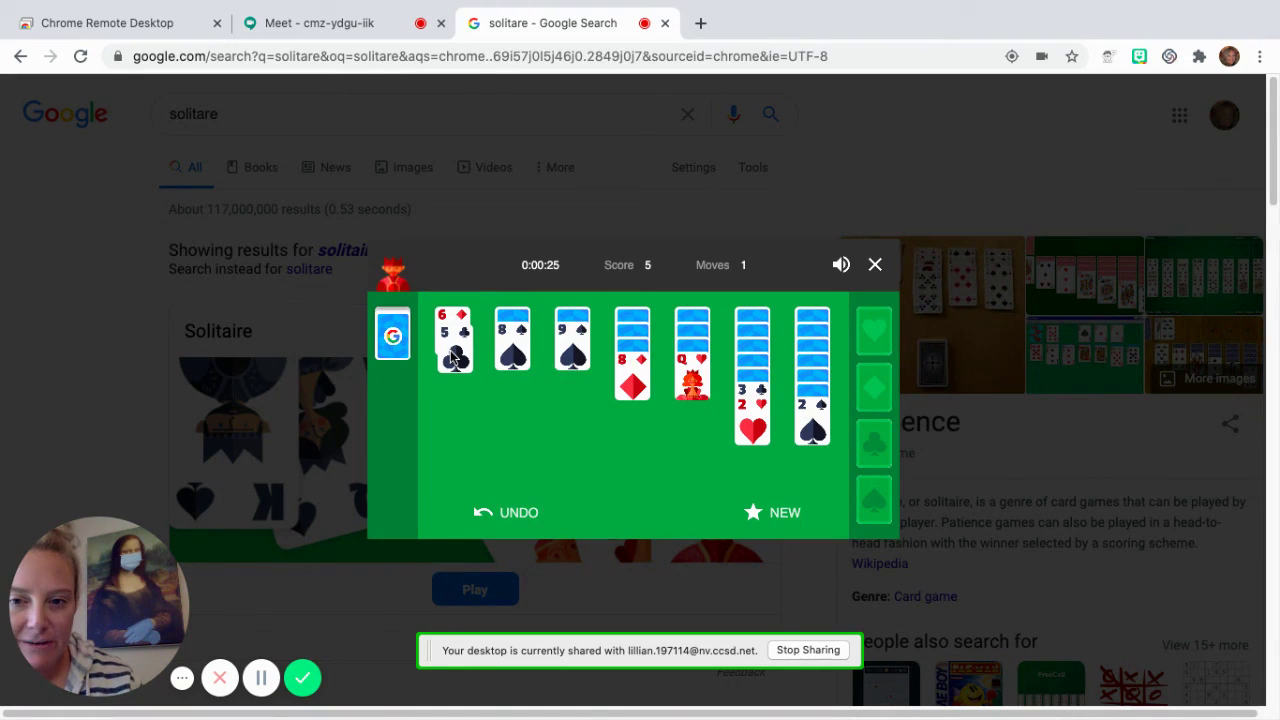
click(484, 513)
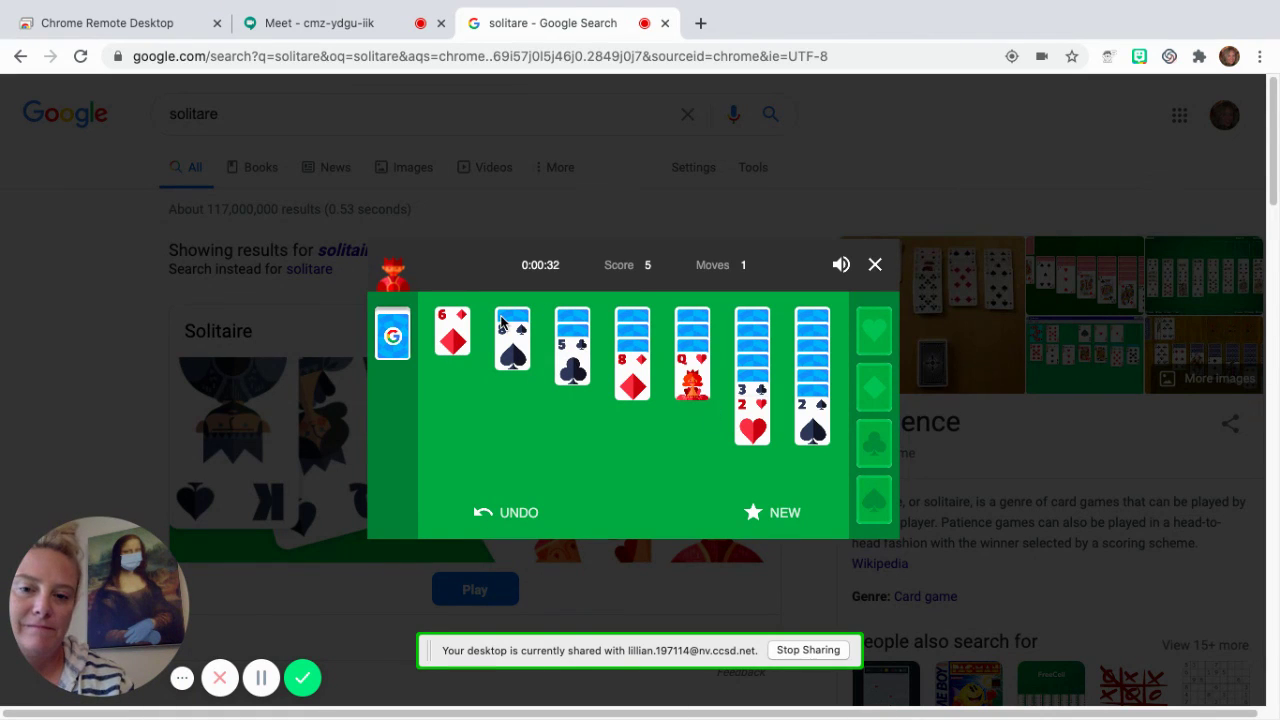
drag(572, 360, 458, 344)
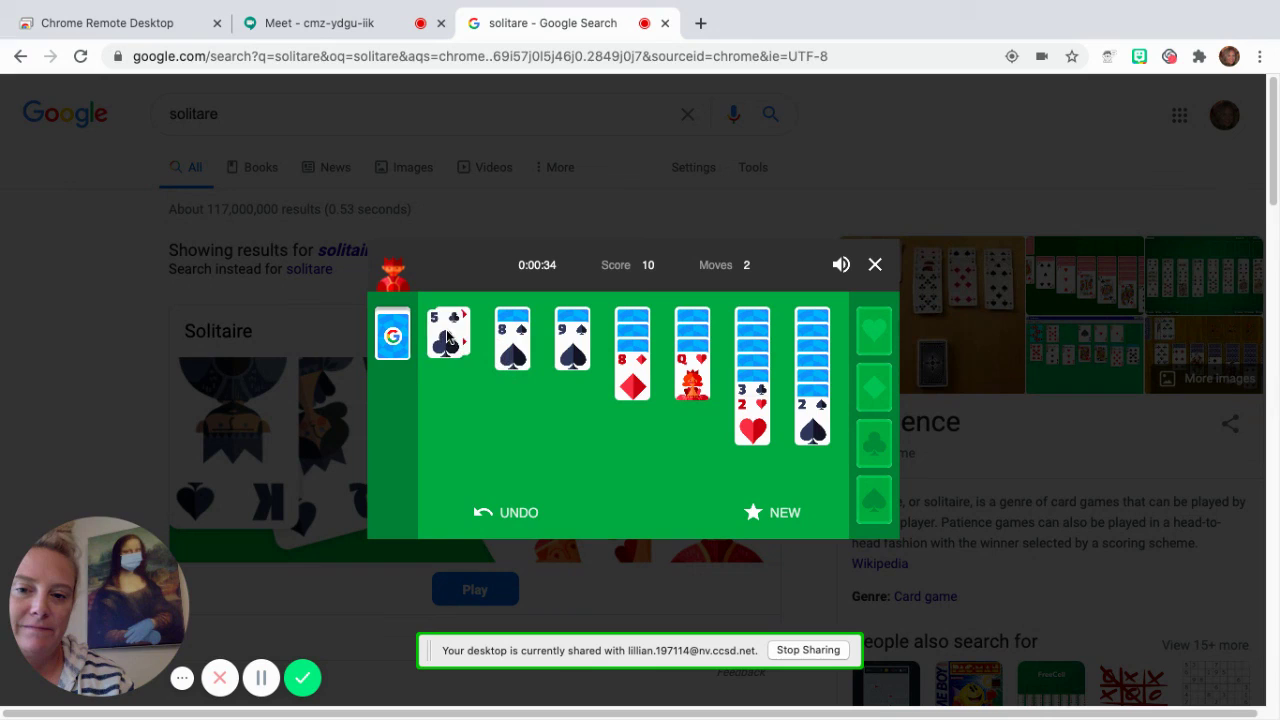